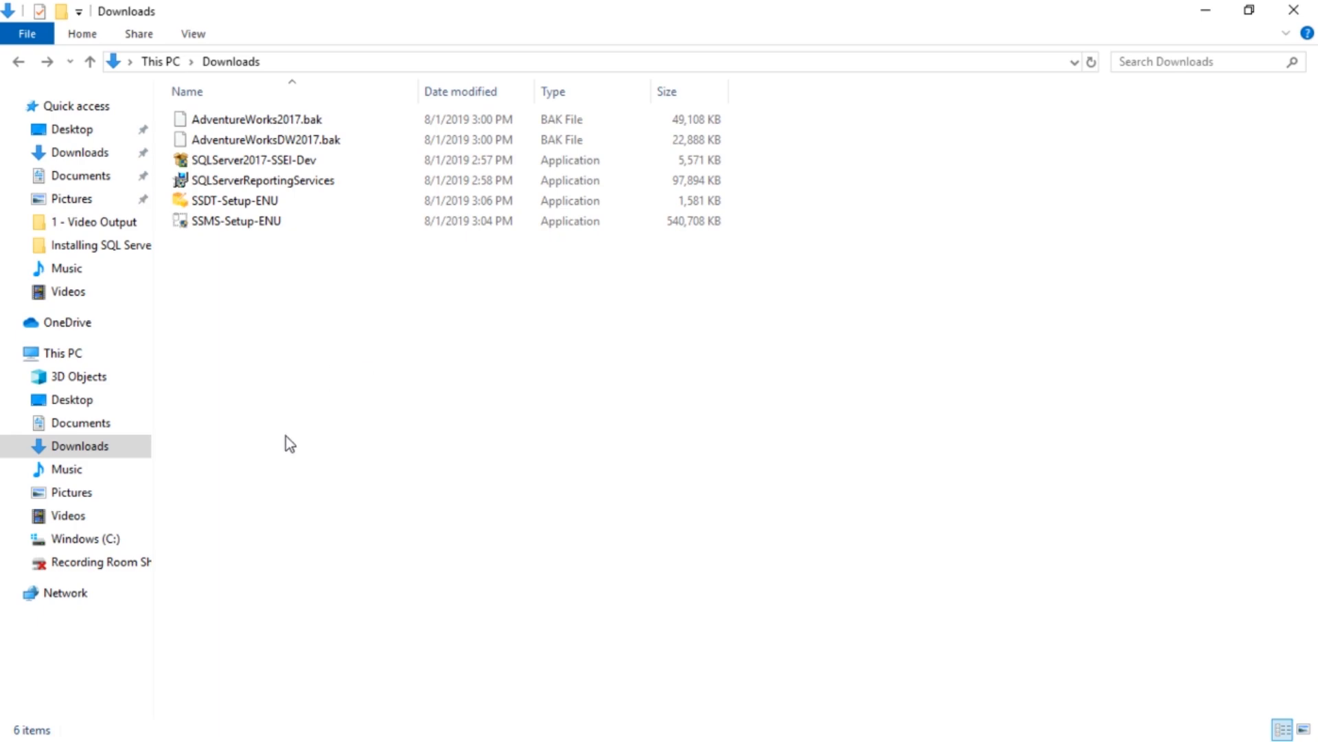
# - Run SETUP from C:\SQLServer2017Media\Developer_ENU and open the SQL Server Reporting Services download page from the installation options
pyautogui.click(57, 541)
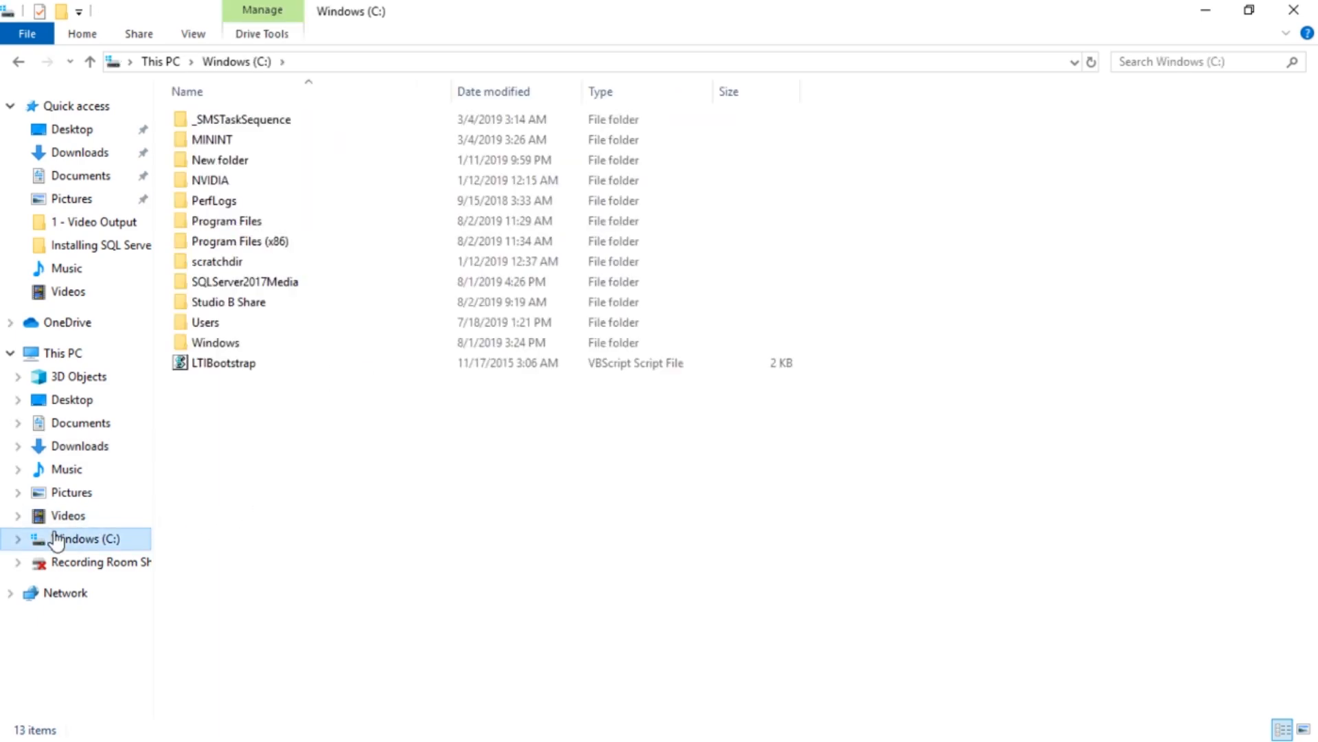
pyautogui.doubleClick(280, 283)
pyautogui.doubleClick(274, 127)
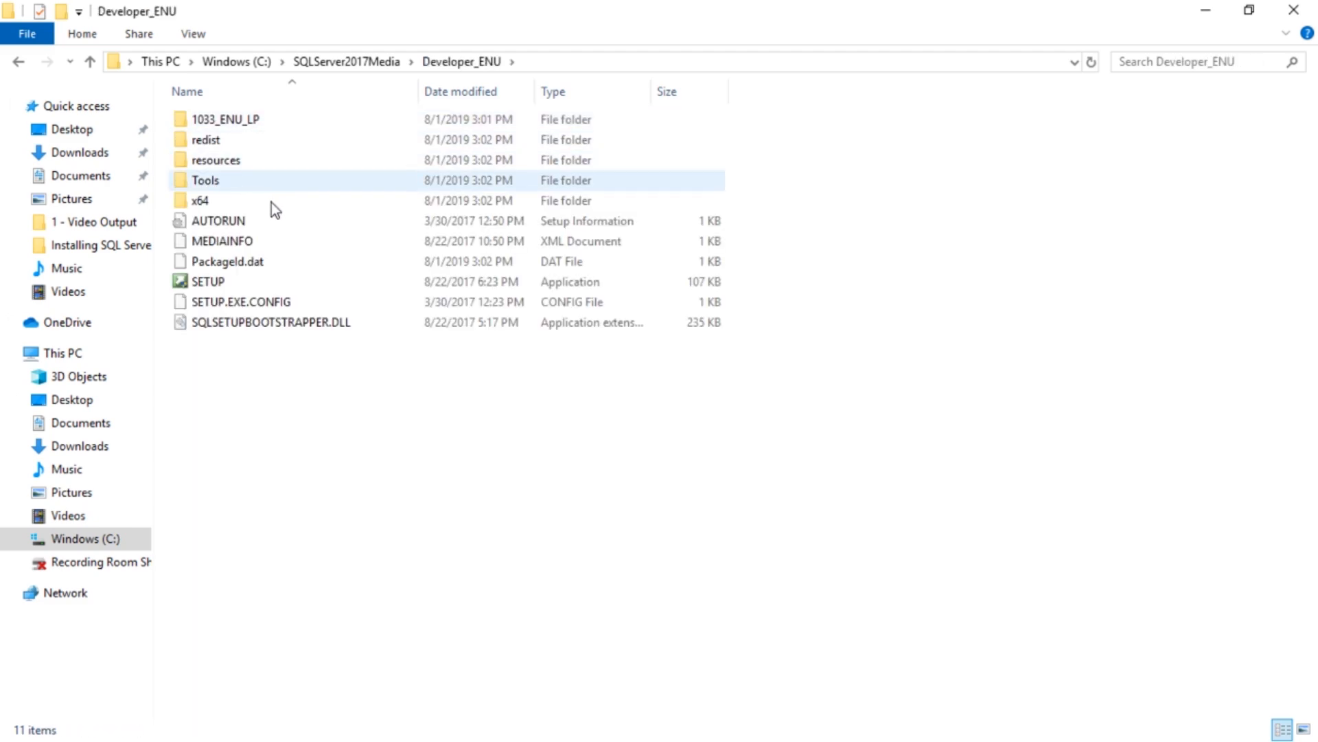
pyautogui.doubleClick(234, 286)
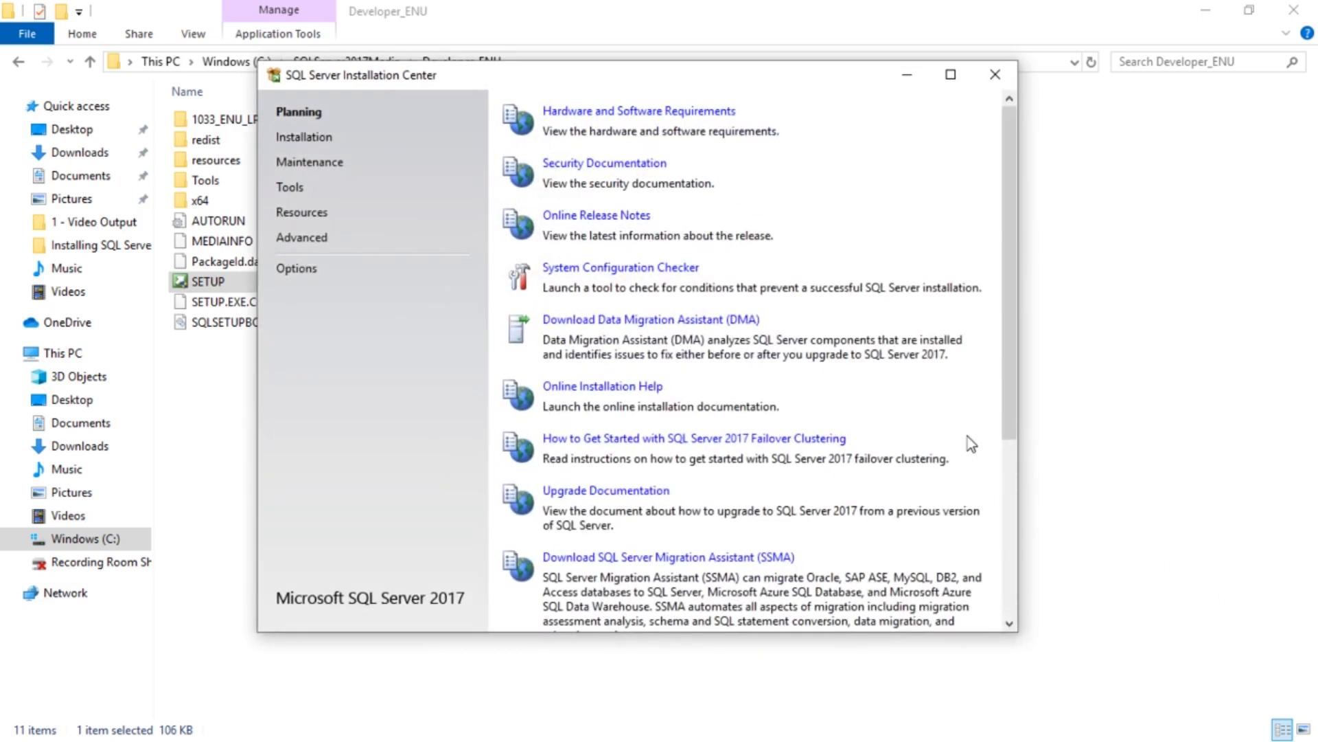
pyautogui.click(317, 137)
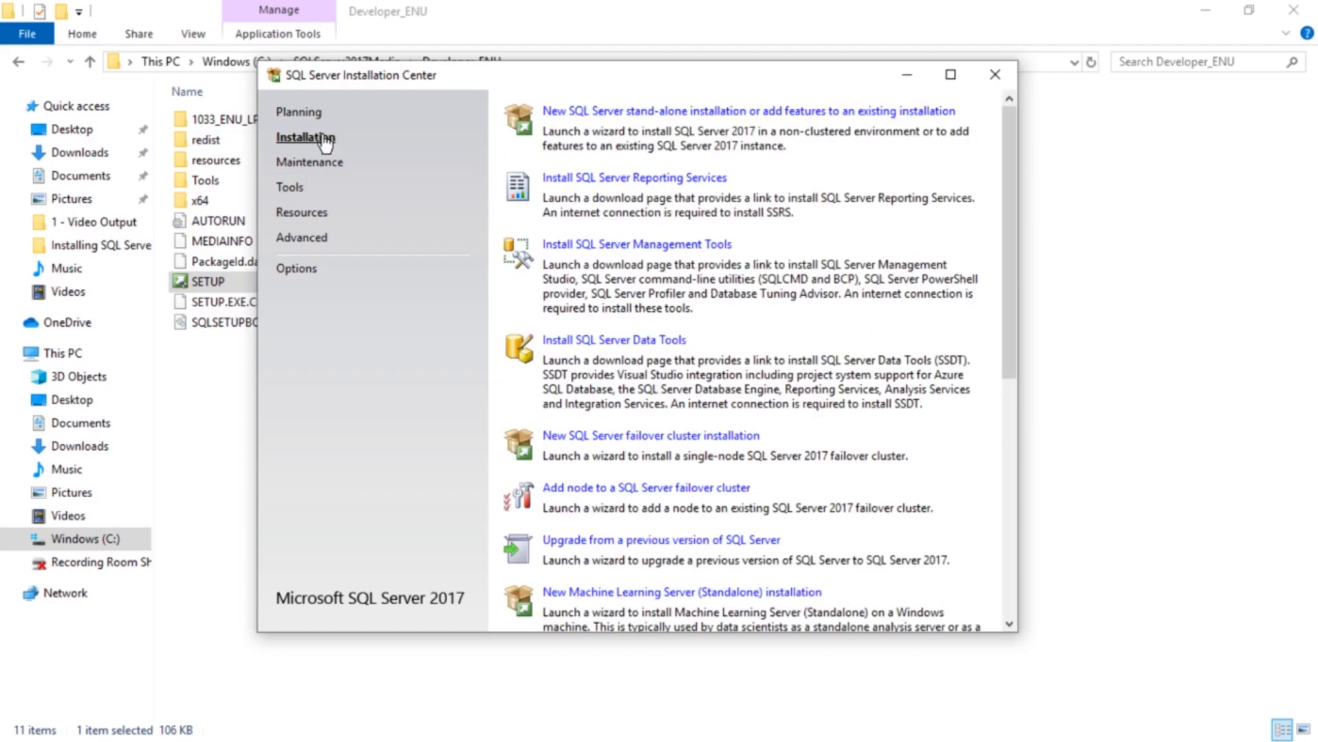
pyautogui.click(639, 181)
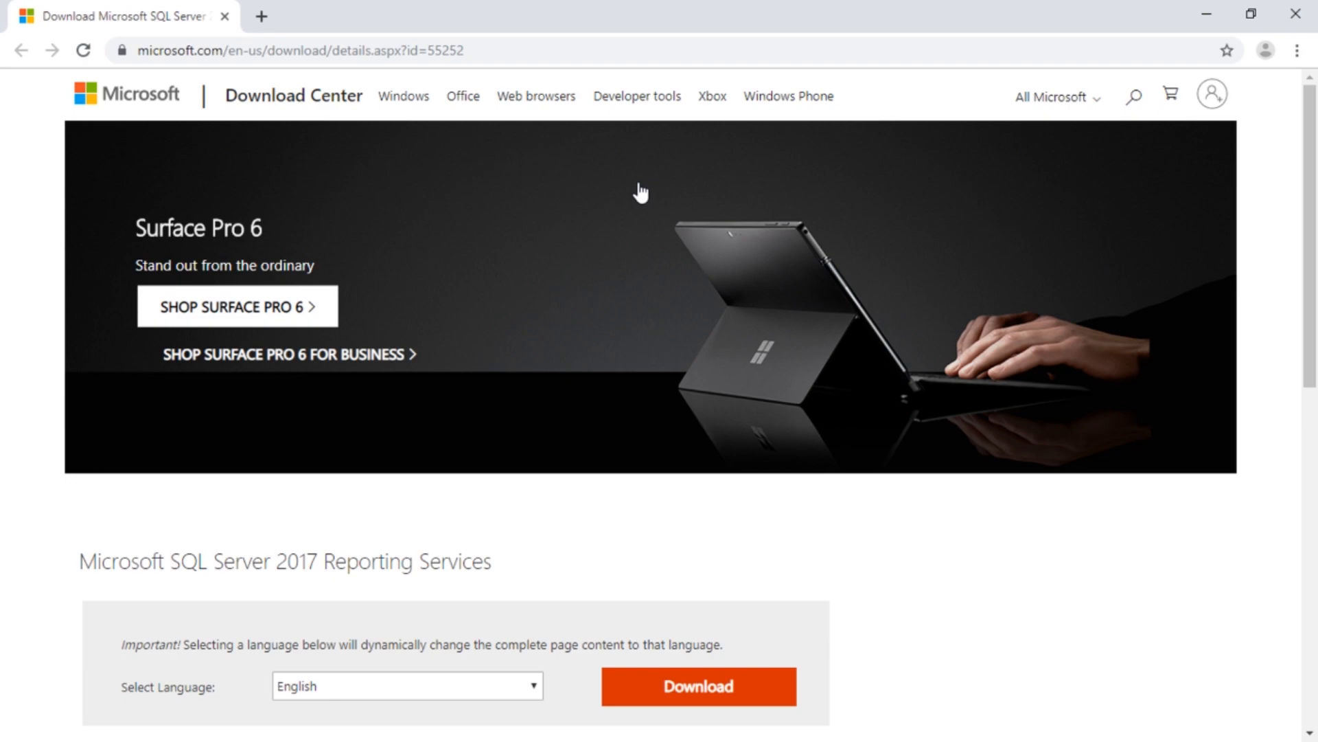
# - Search the web for Power BI Report Server in a new tab and open its advanced download options page
pyautogui.click(263, 25)
pyautogui.write('power bi')
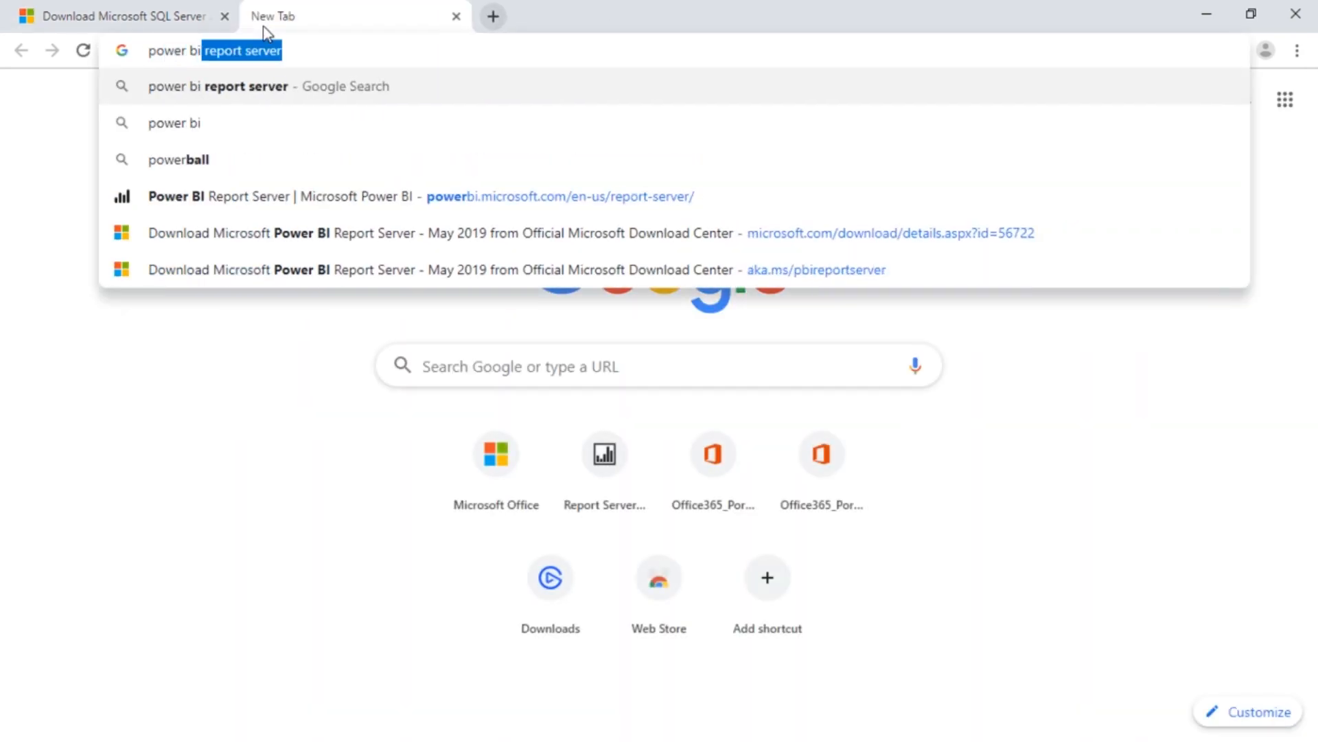
pyautogui.write(' repor')
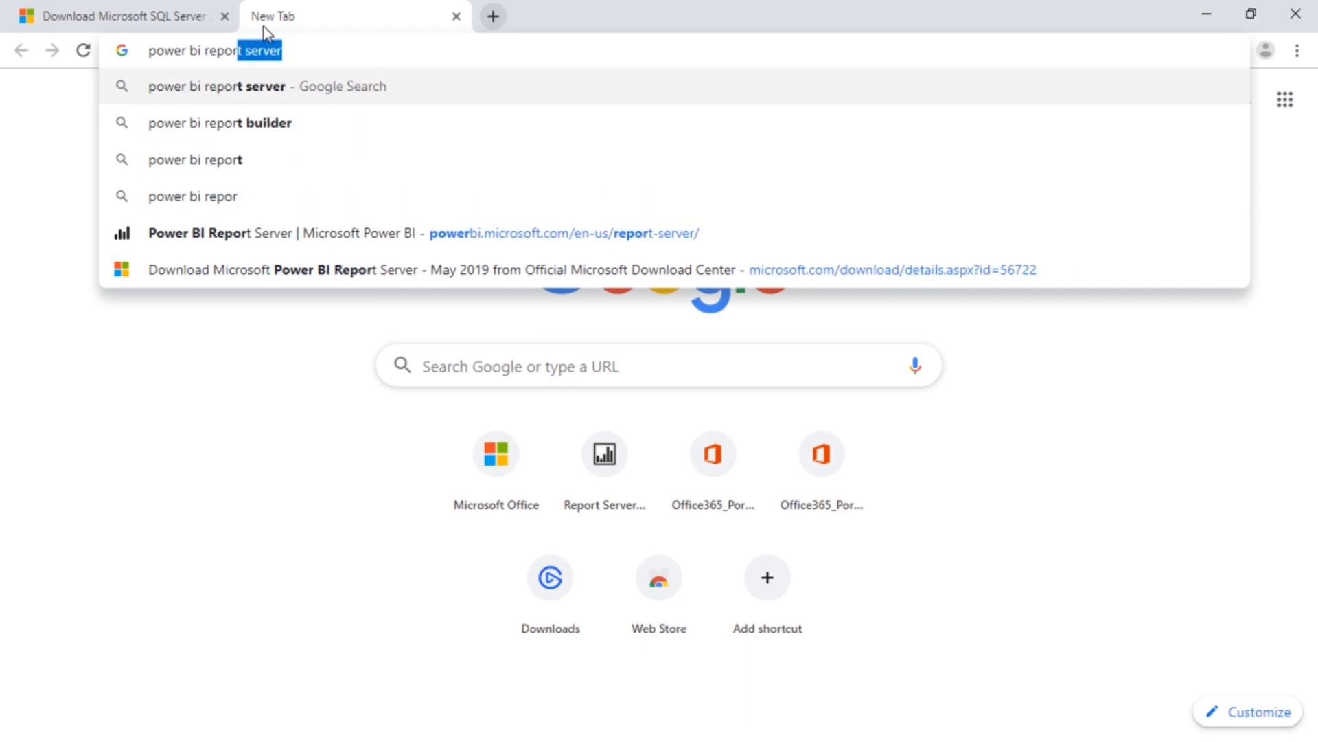
pyautogui.press('Return')
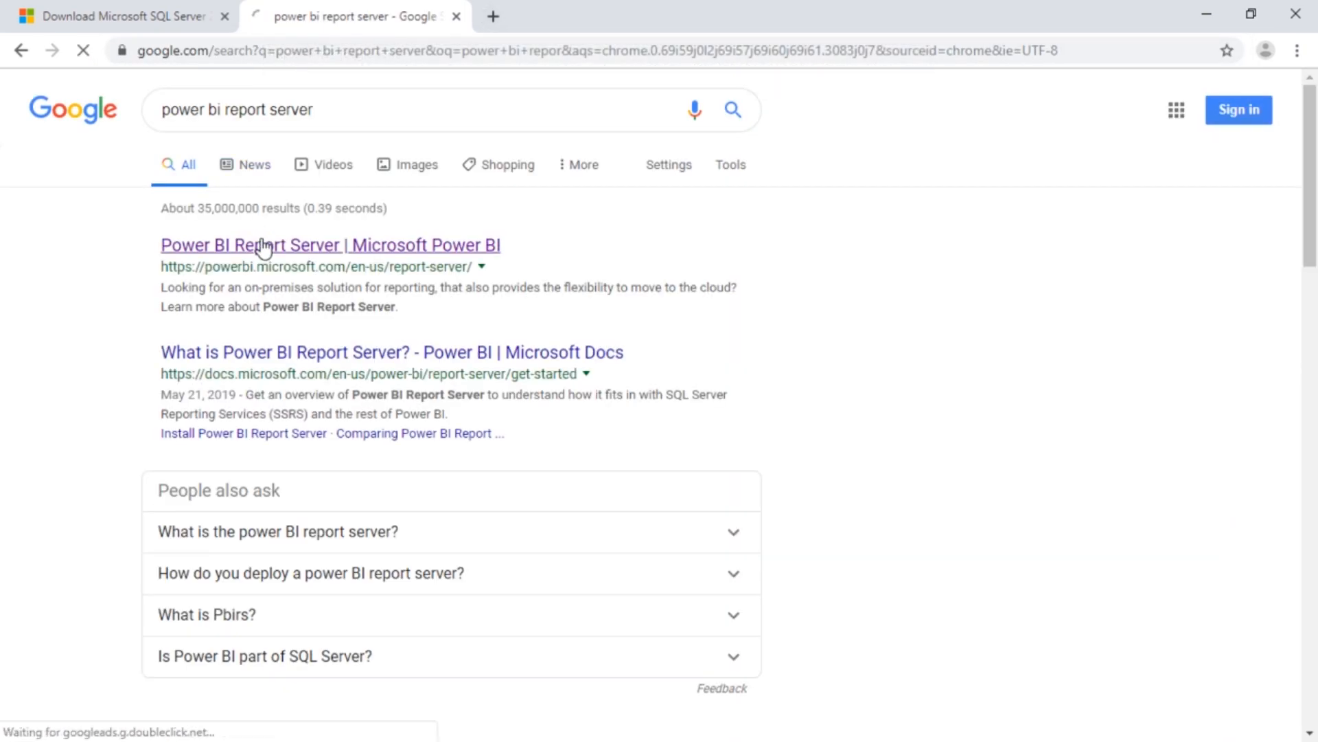
pyautogui.click(262, 247)
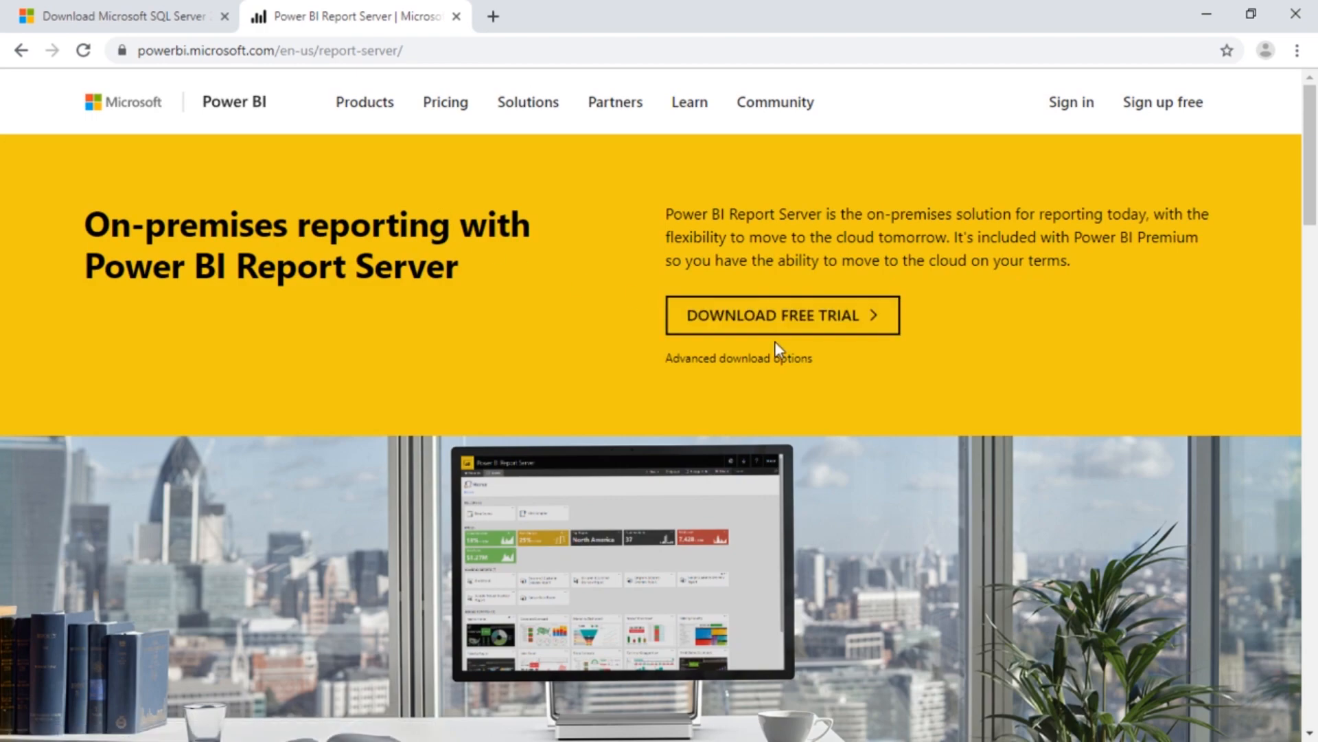
pyautogui.click(749, 365)
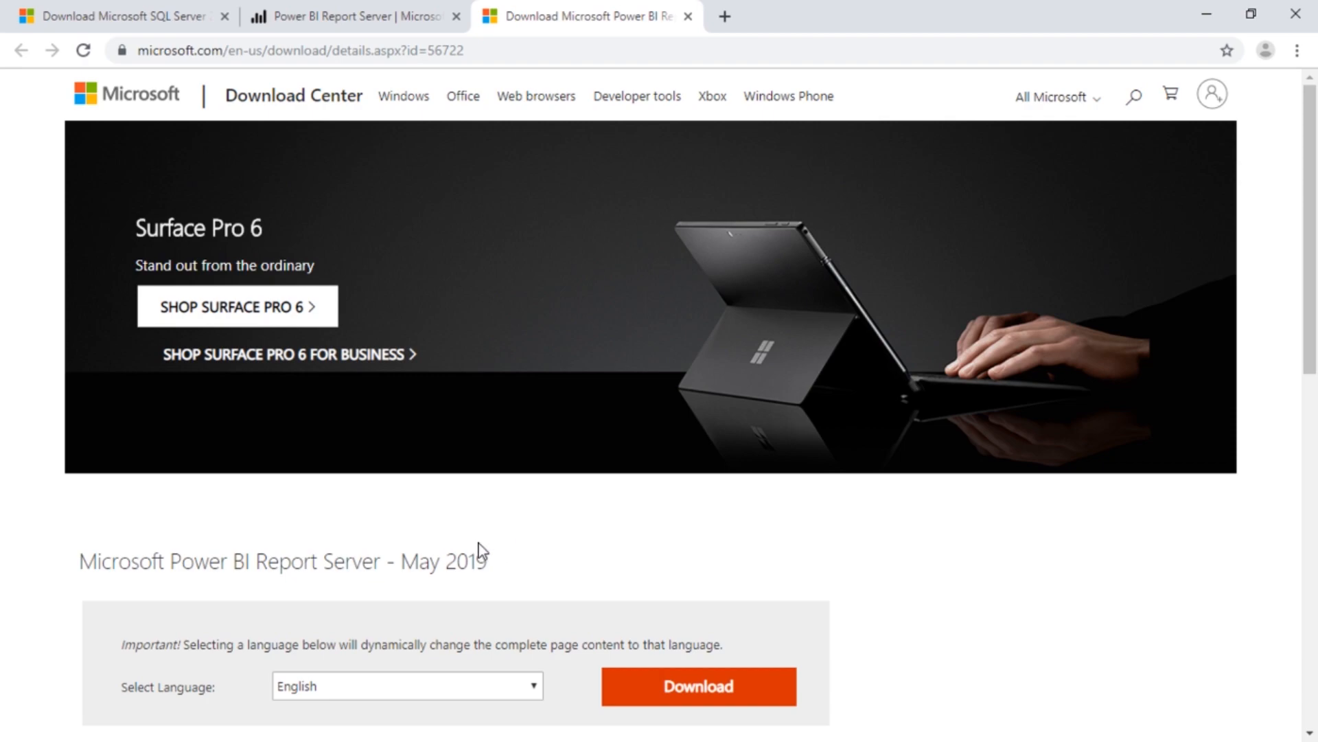
# - Close the Power BI pages and the browser, and minimize the SQL Server Installation Center
pyautogui.click(687, 17)
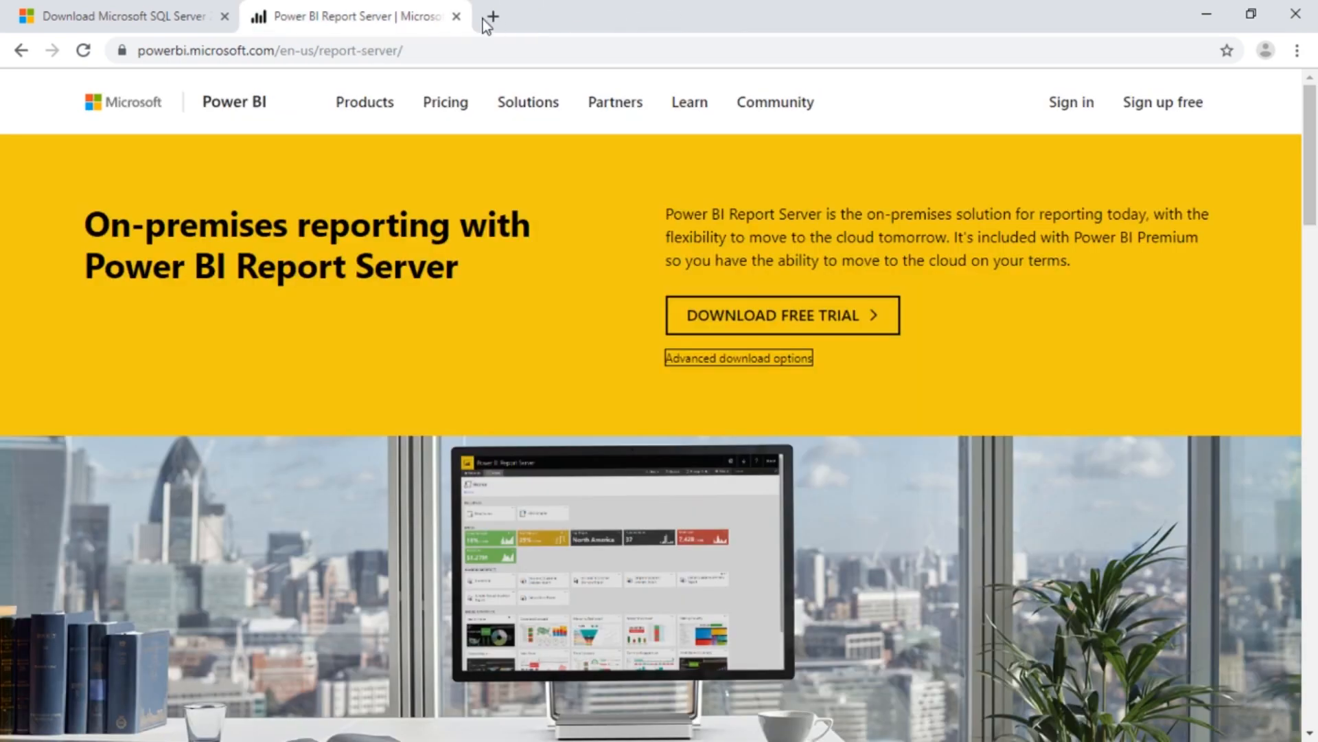
pyautogui.click(457, 17)
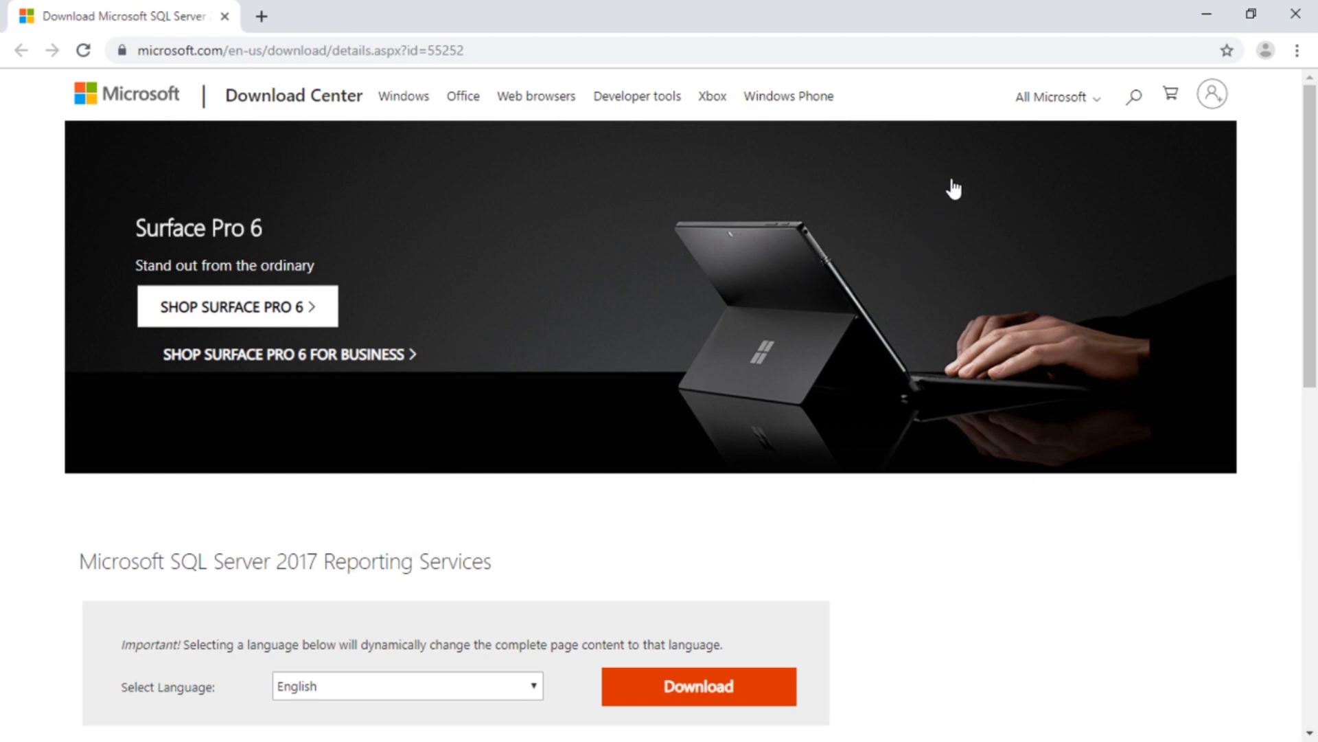
pyautogui.click(1297, 13)
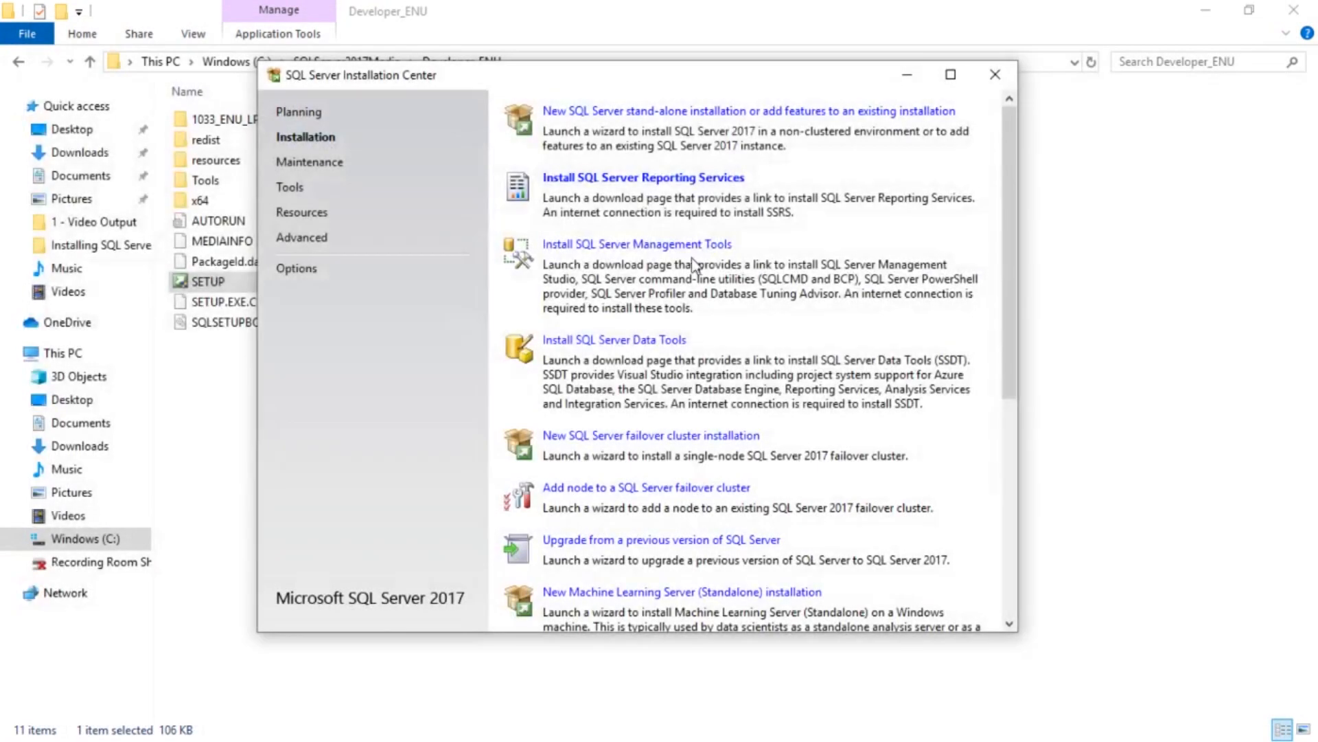
pyautogui.click(913, 75)
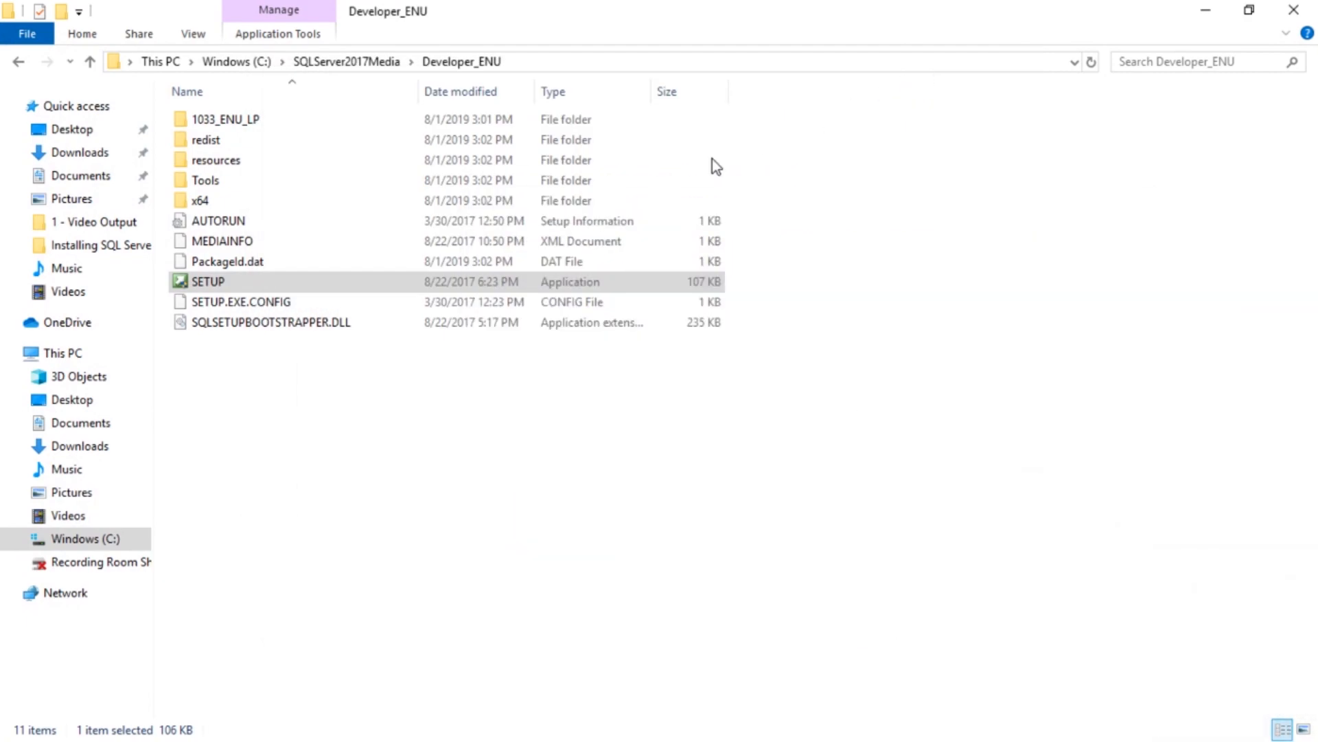
# - Launch SQLServerReportingServices from the Downloads folder and start installing Reporting Services as the free Developer edition
pyautogui.click(102, 157)
pyautogui.click(247, 181)
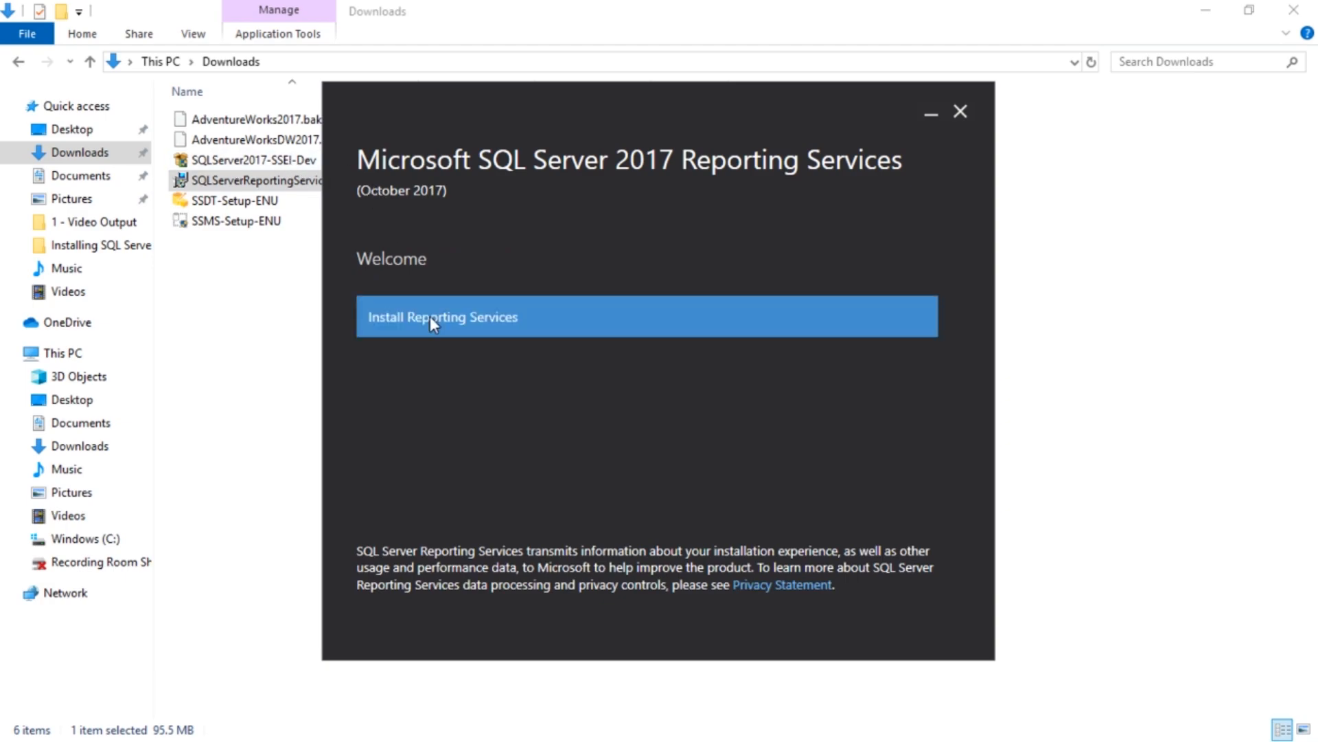
pyautogui.click(553, 316)
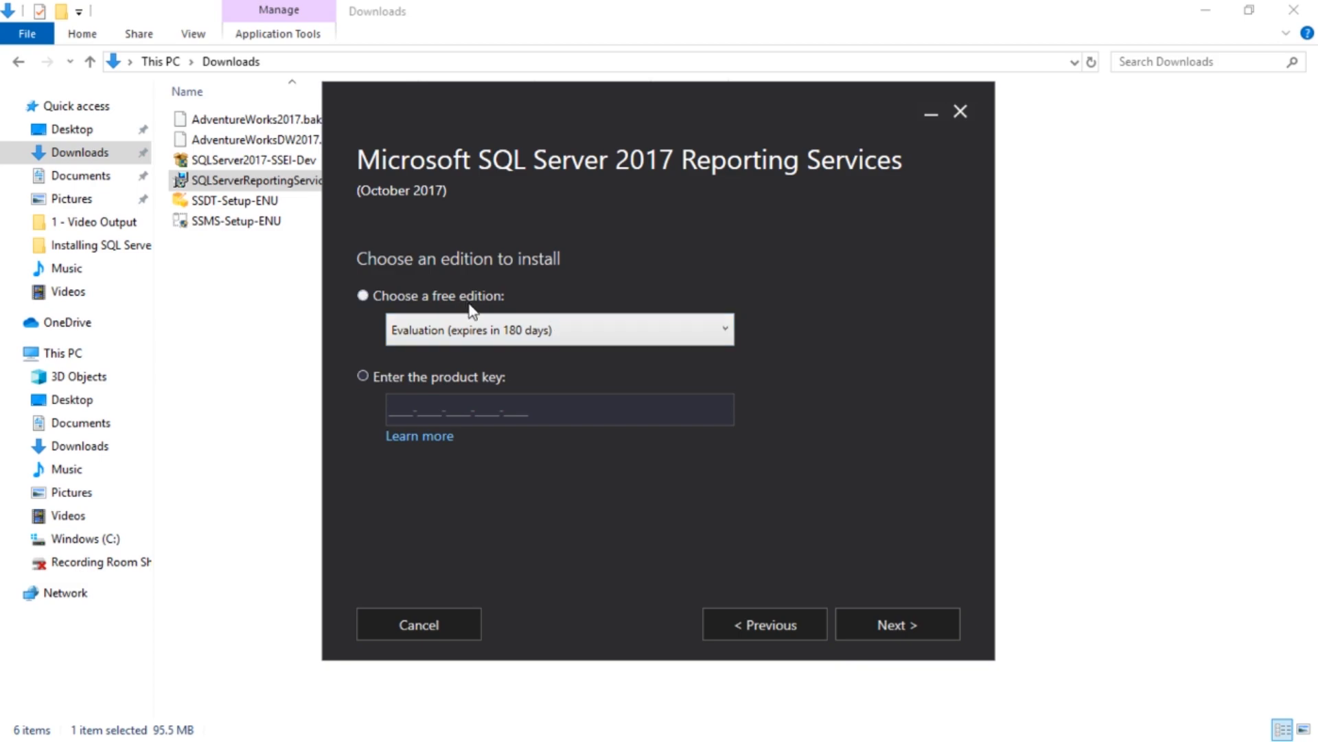
pyautogui.click(474, 325)
pyautogui.click(466, 379)
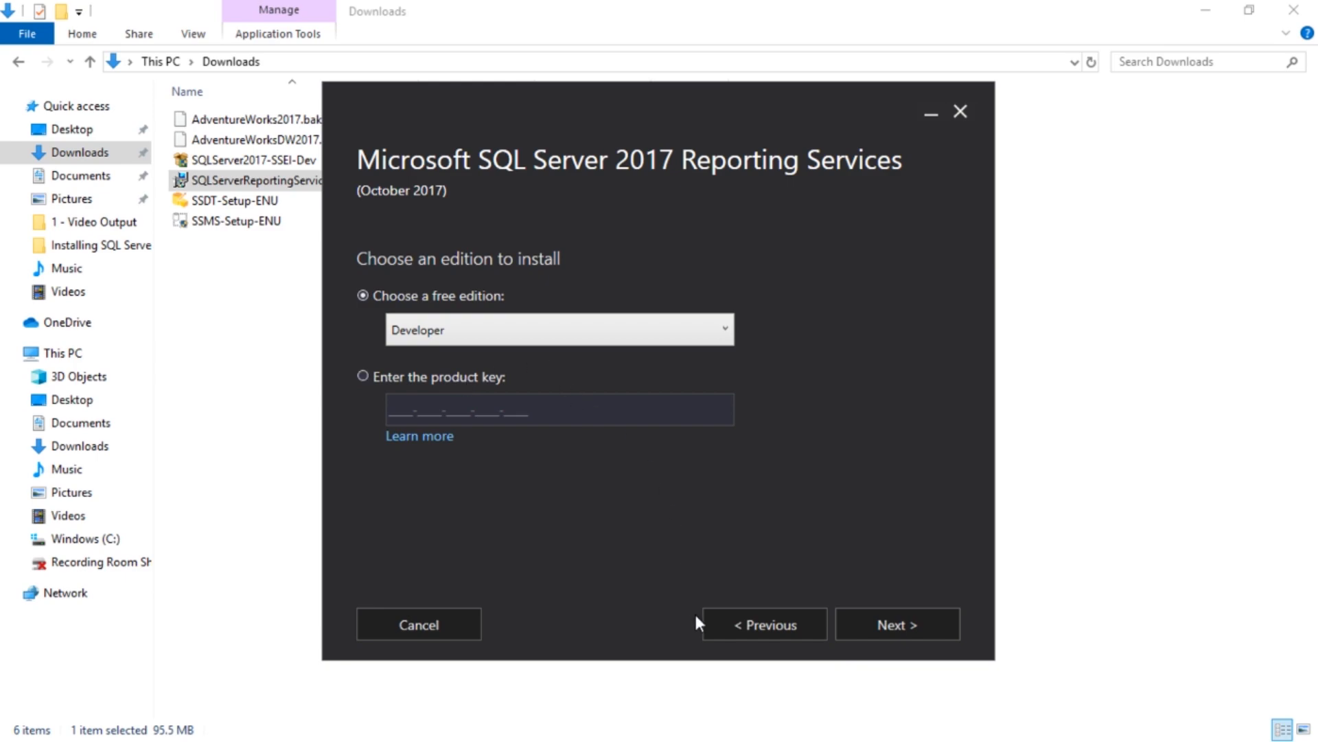
pyautogui.click(871, 616)
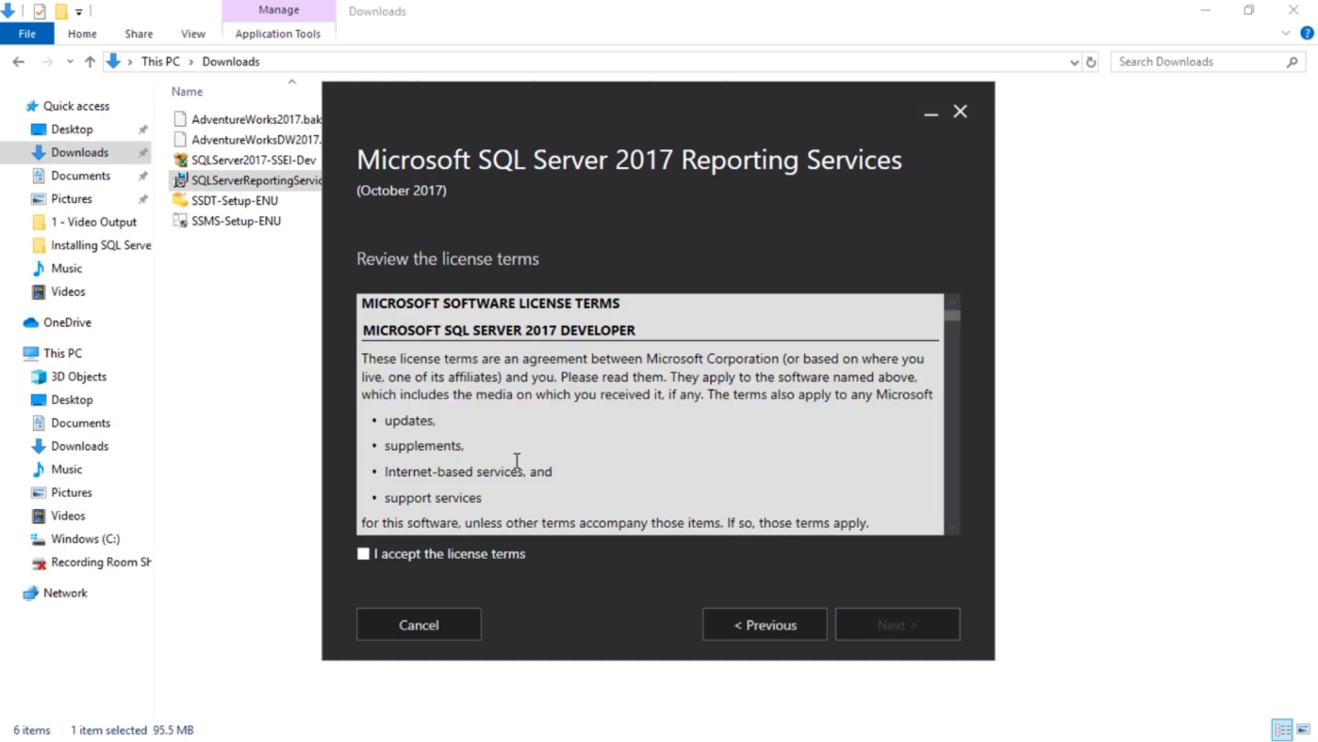
# - Accept the license terms and install Reporting Services only, in C:\Program Files\Microsoft SQL Server Reporting Services
pyautogui.click(359, 556)
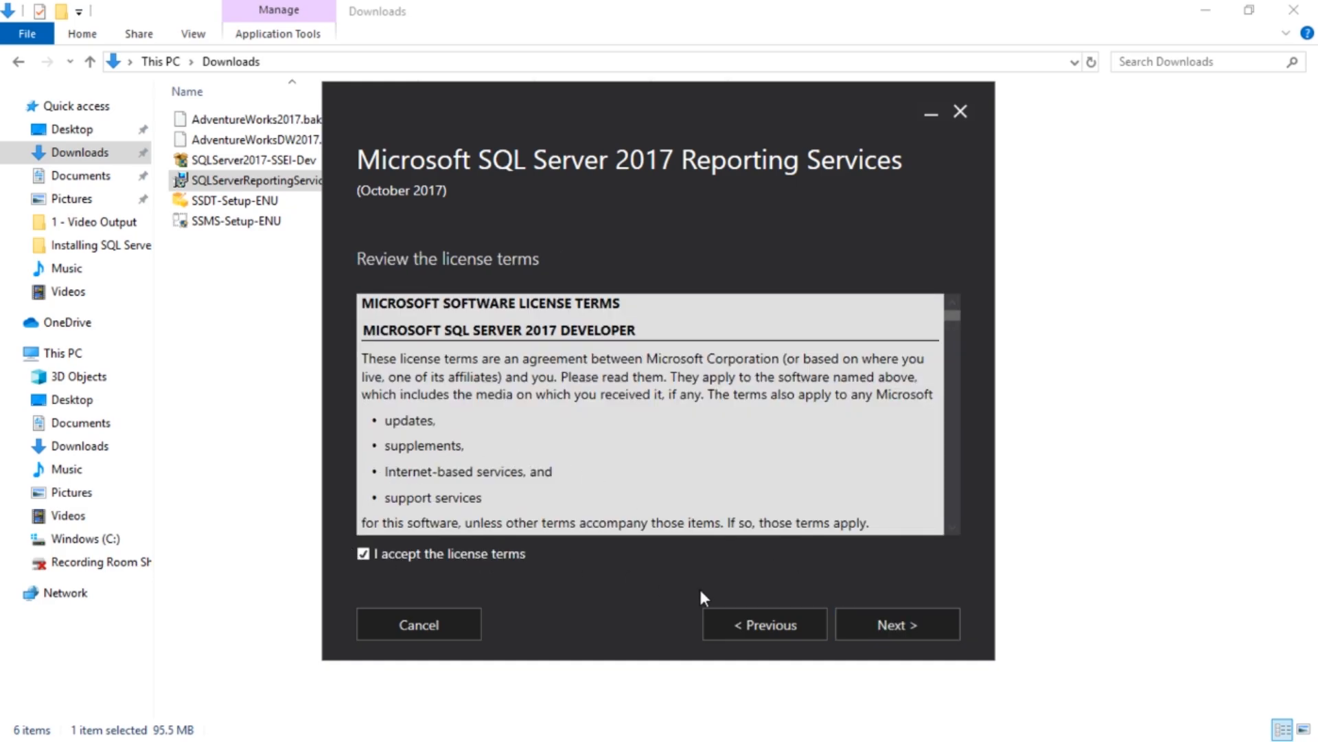
pyautogui.click(924, 619)
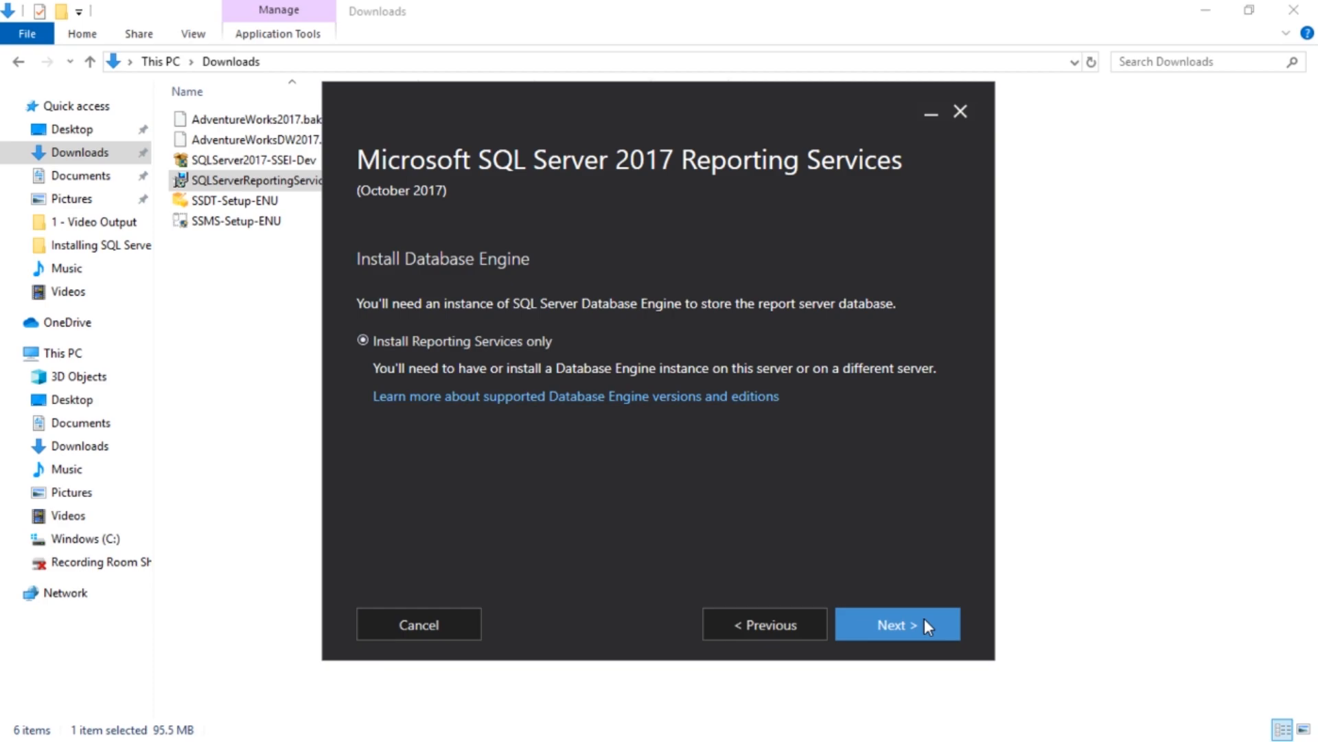
pyautogui.click(922, 627)
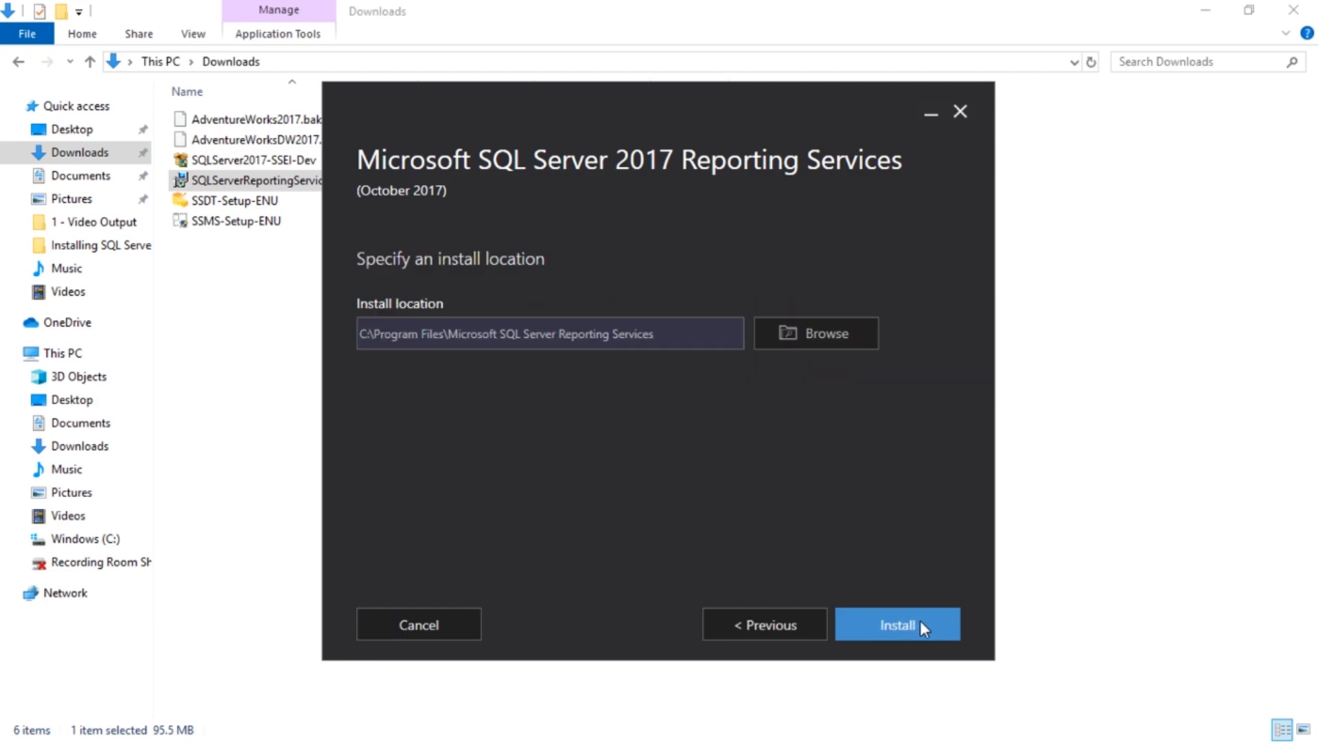
pyautogui.click(920, 621)
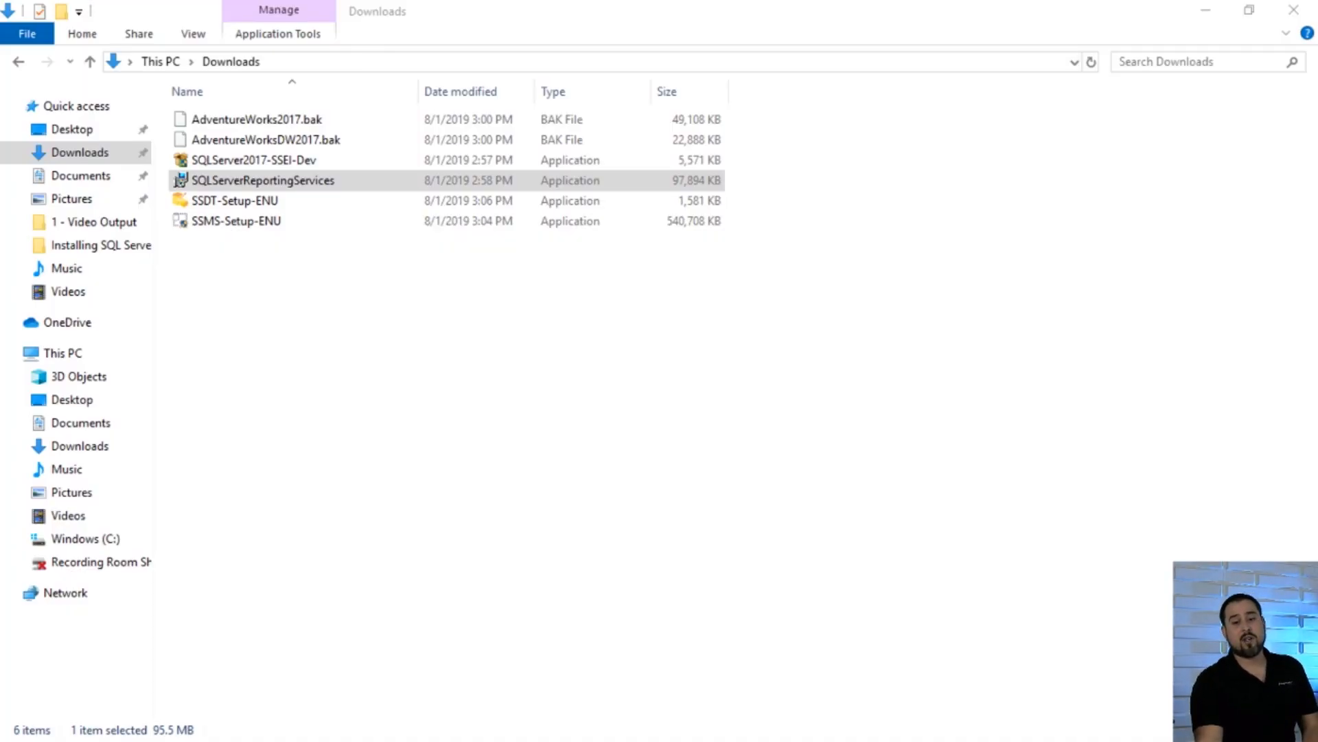
# - Connect Report Server Configuration Manager to the SSRS instance on server VIDEO2 and maximize its window
pyautogui.moveTo(681, 255); pyautogui.dragTo(533, 164)
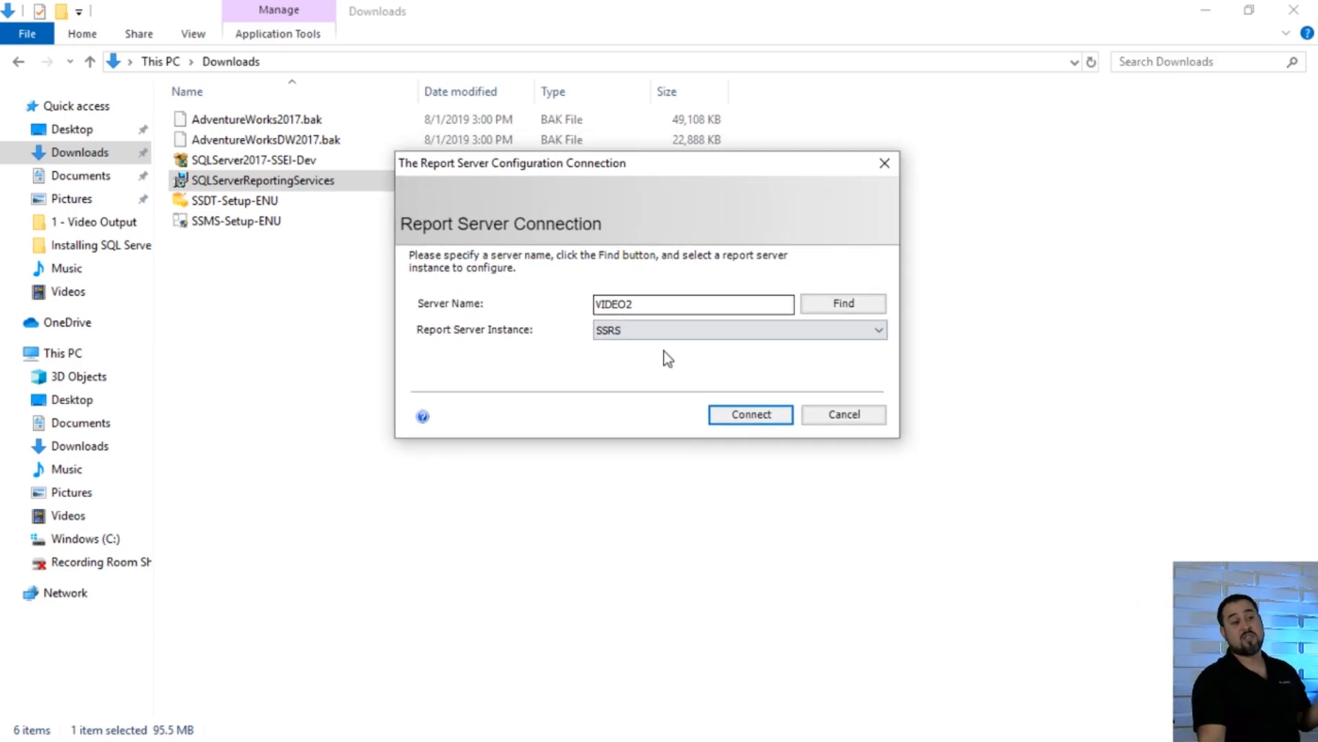
pyautogui.click(759, 416)
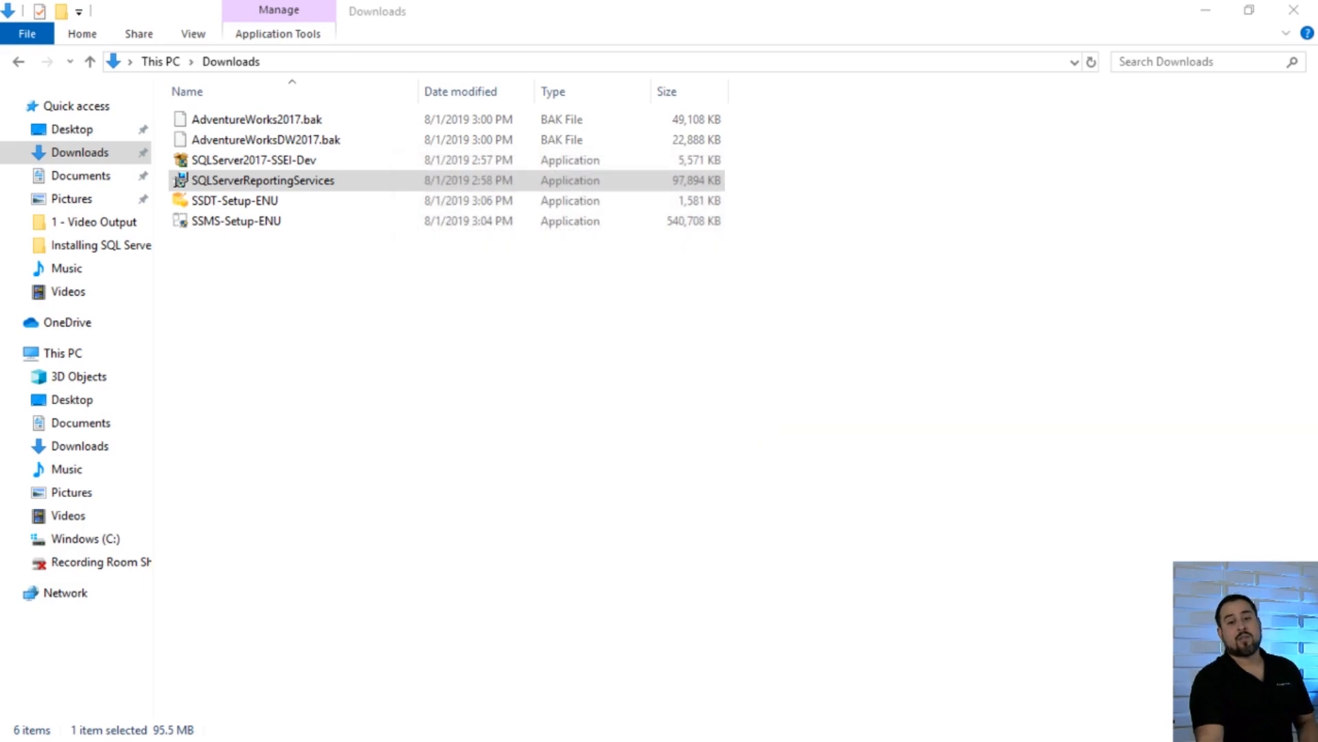
pyautogui.moveTo(730, 45); pyautogui.dragTo(319, 4)
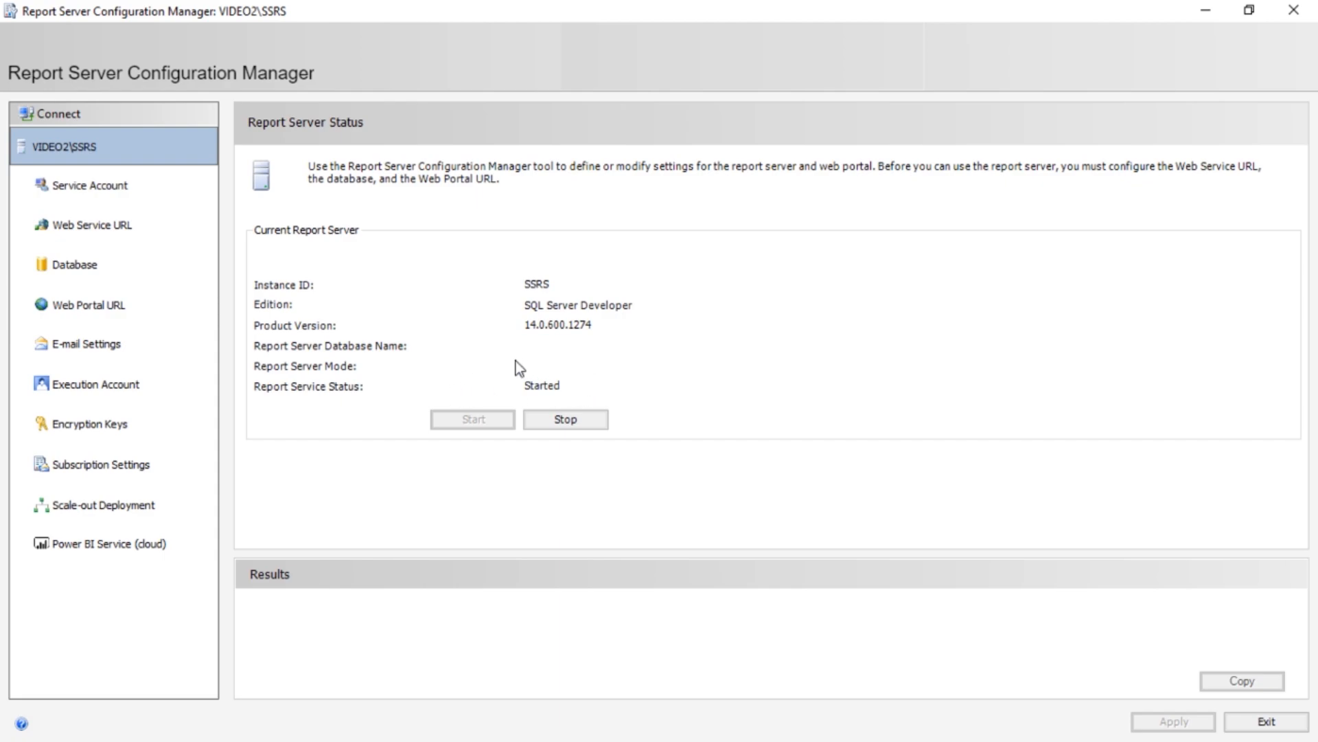
# - Review the built-in account choices for the report server service account
pyautogui.click(74, 195)
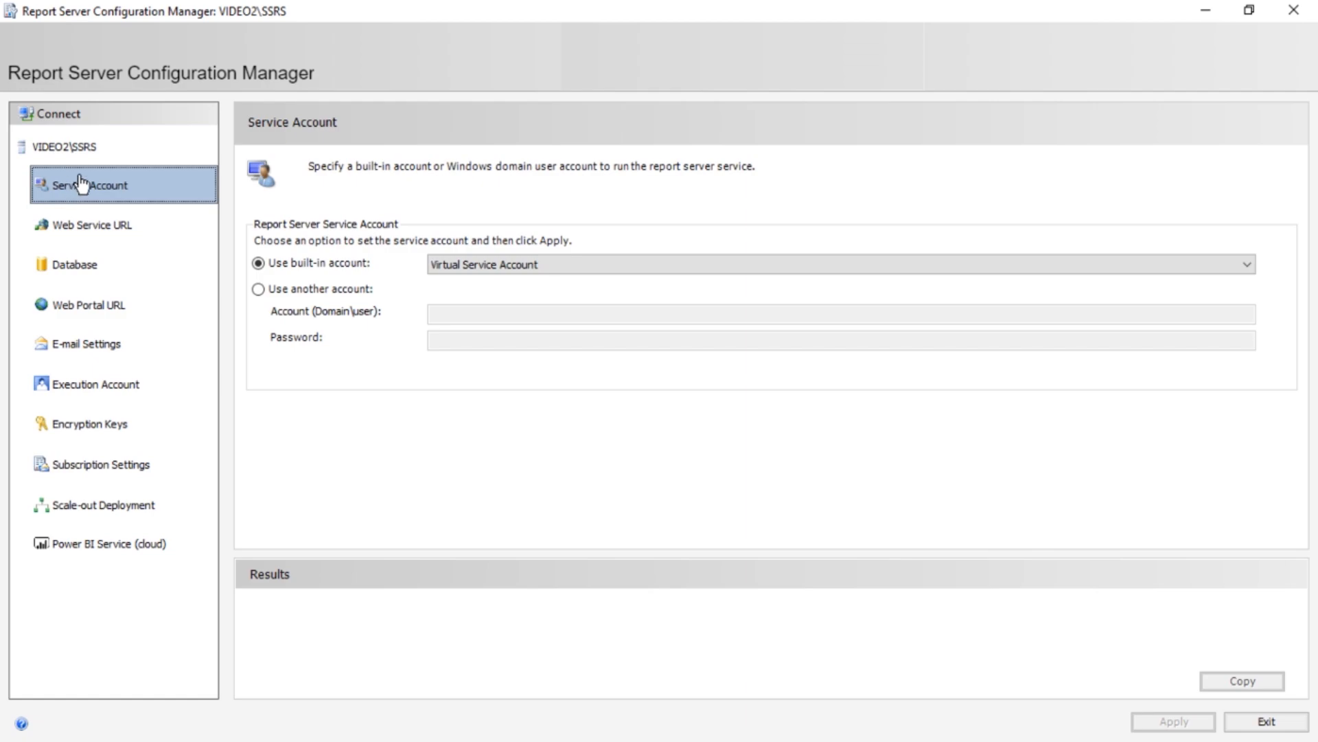
pyautogui.click(500, 261)
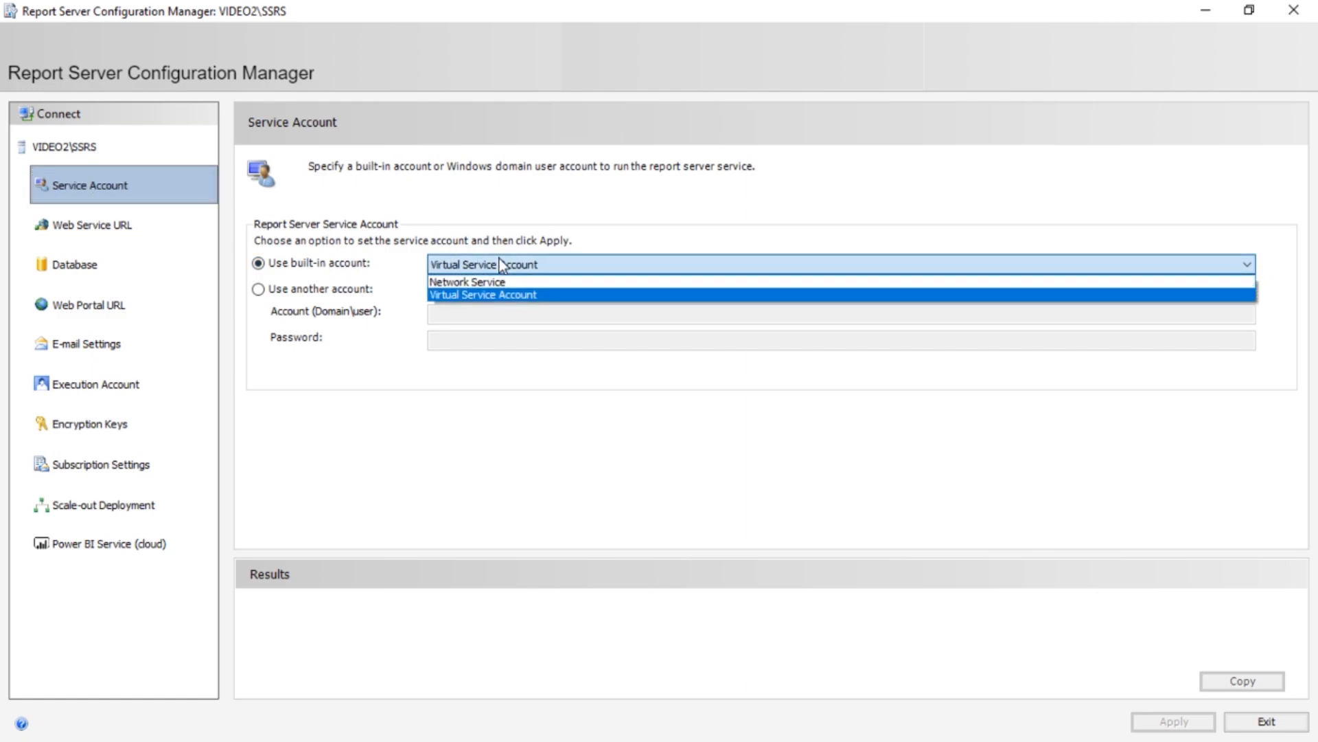
pyautogui.click(500, 259)
# - Apply the default web service URL settings with virtual directory ReportServer, all assigned IP addresses and TCP port 80
pyautogui.click(82, 222)
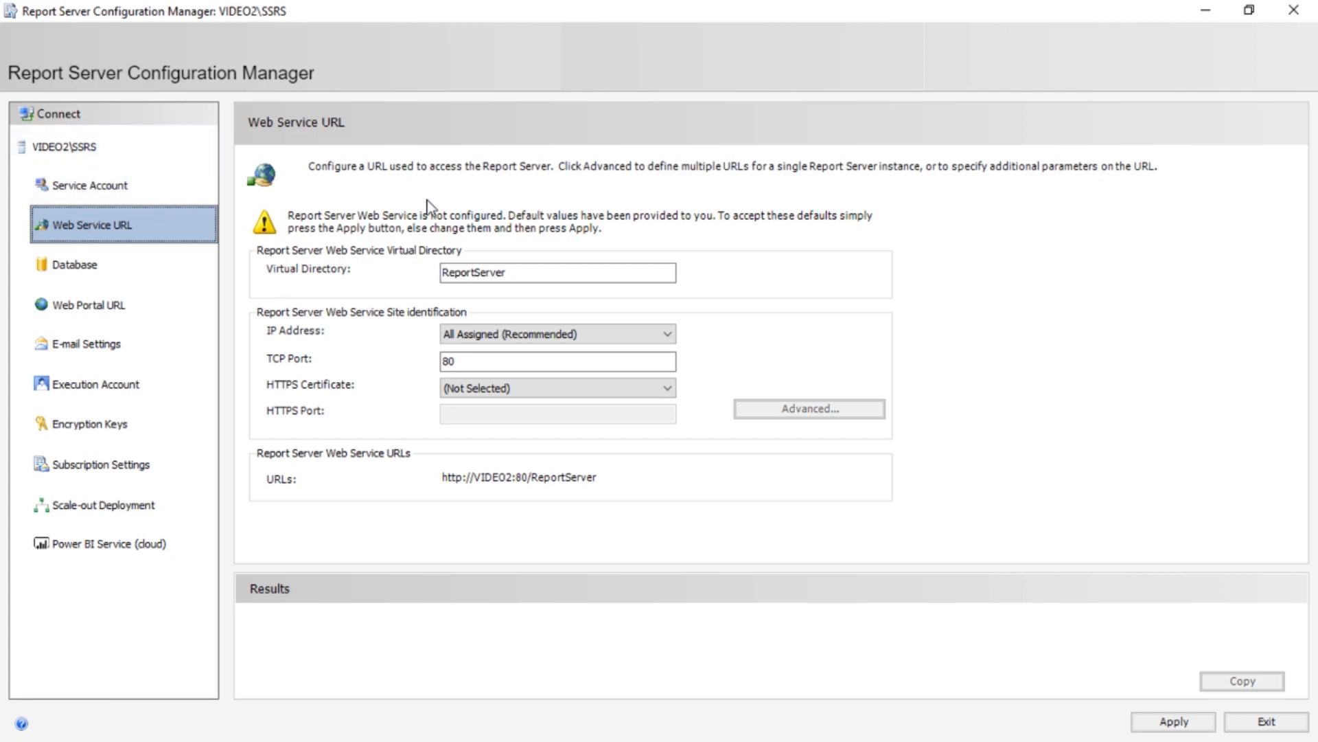
pyautogui.click(1182, 721)
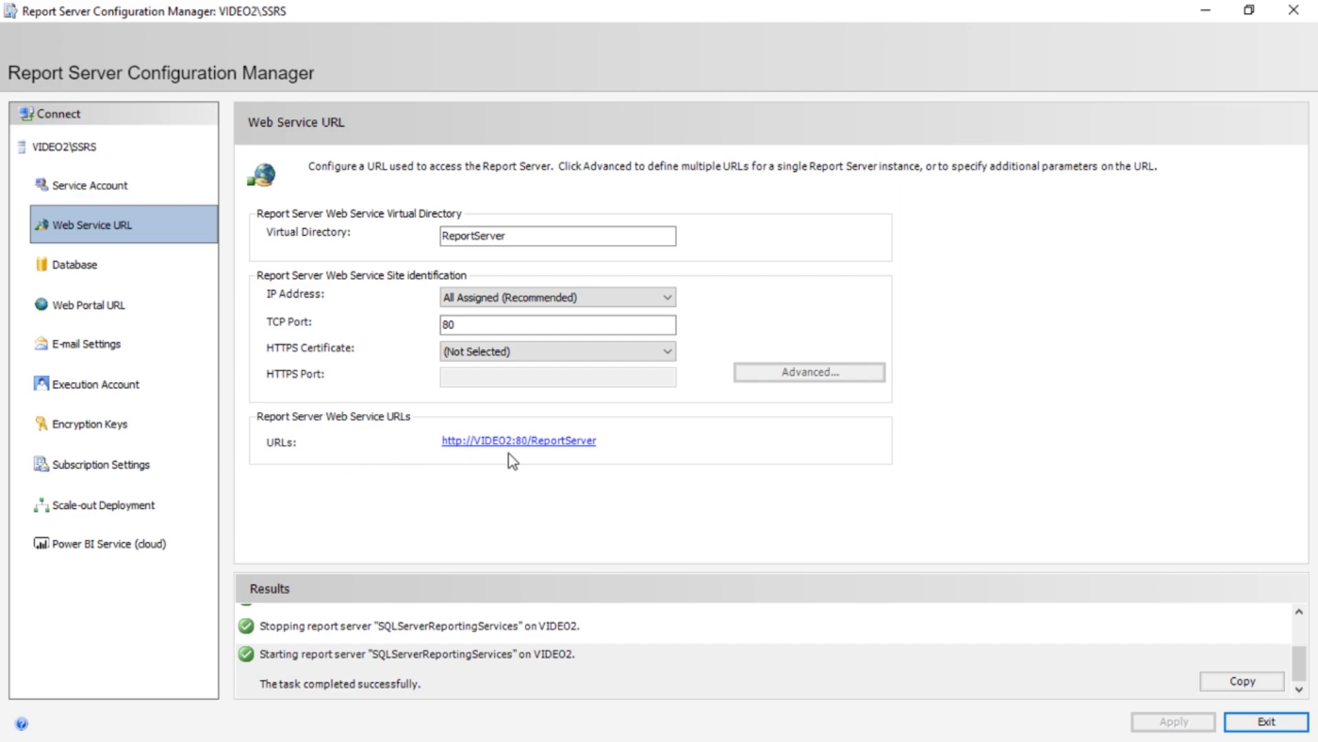
# - Start changing the report server database and choose to create a new report server database
pyautogui.click(105, 276)
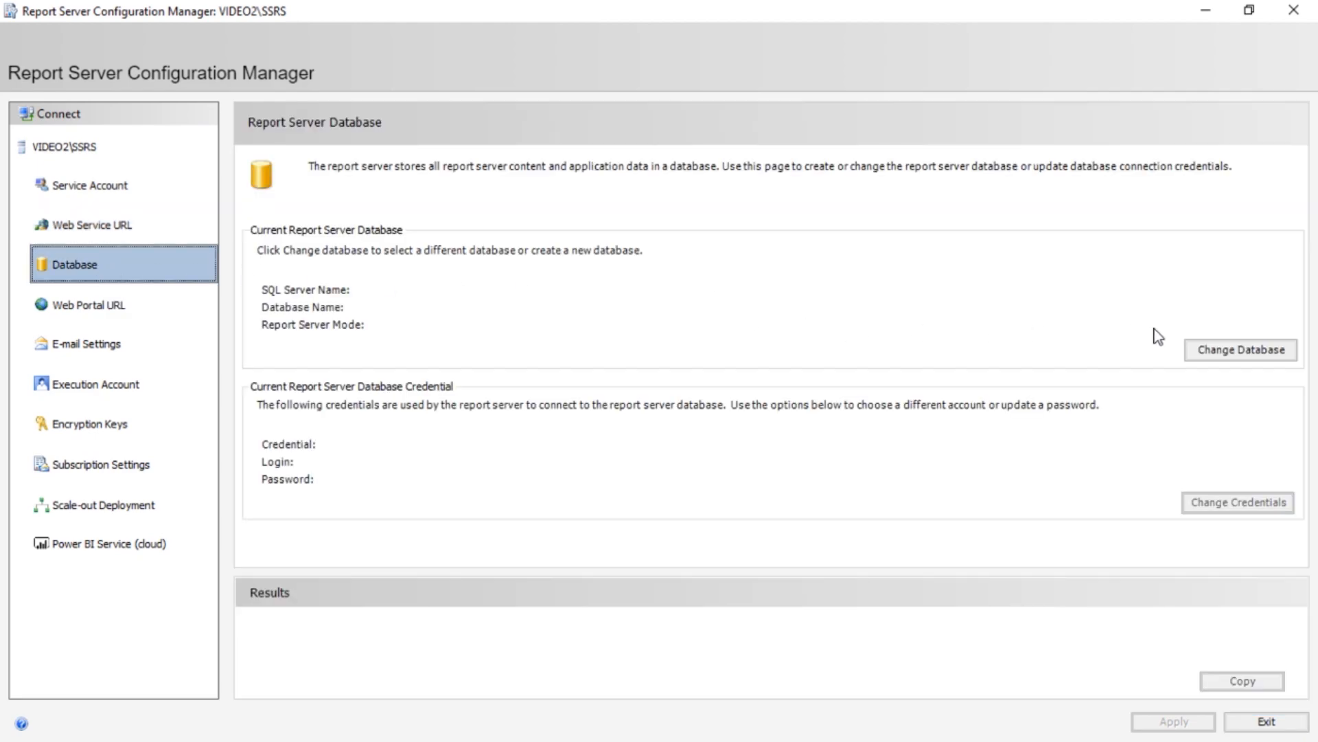
pyautogui.click(1217, 350)
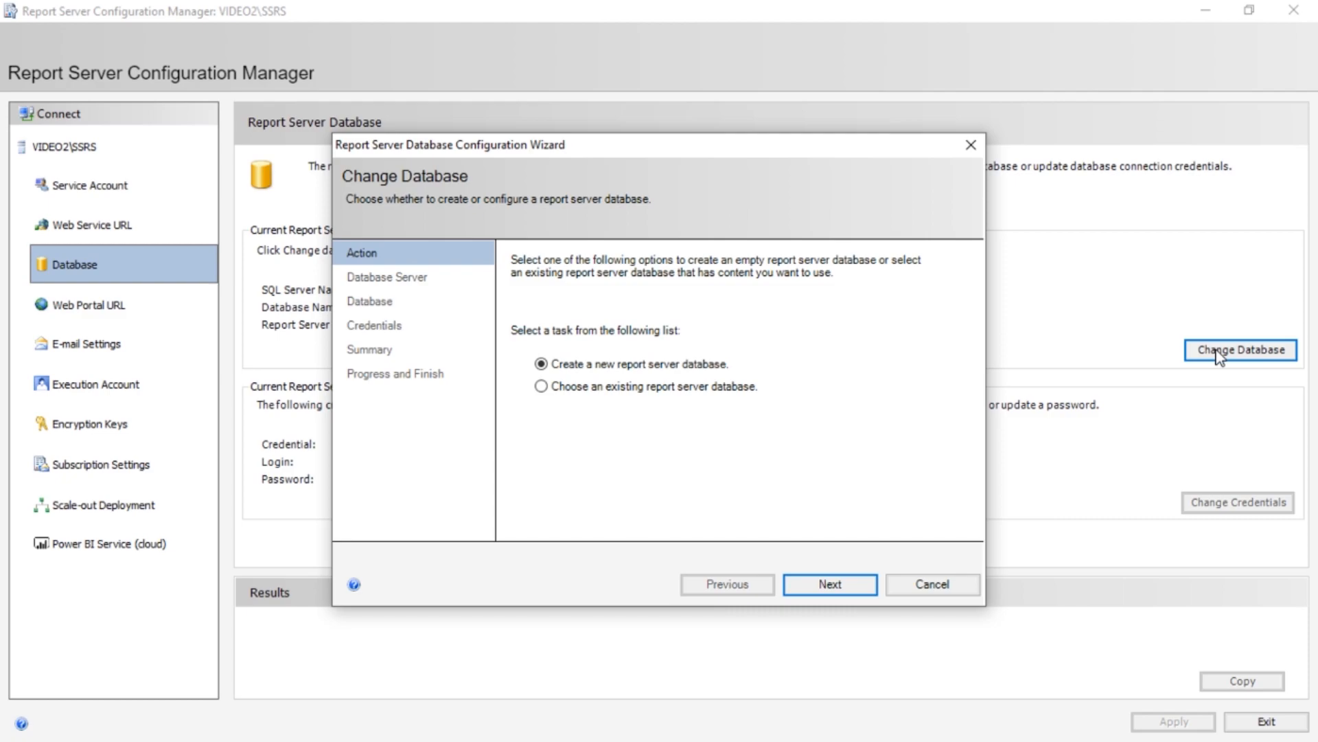
pyautogui.click(842, 592)
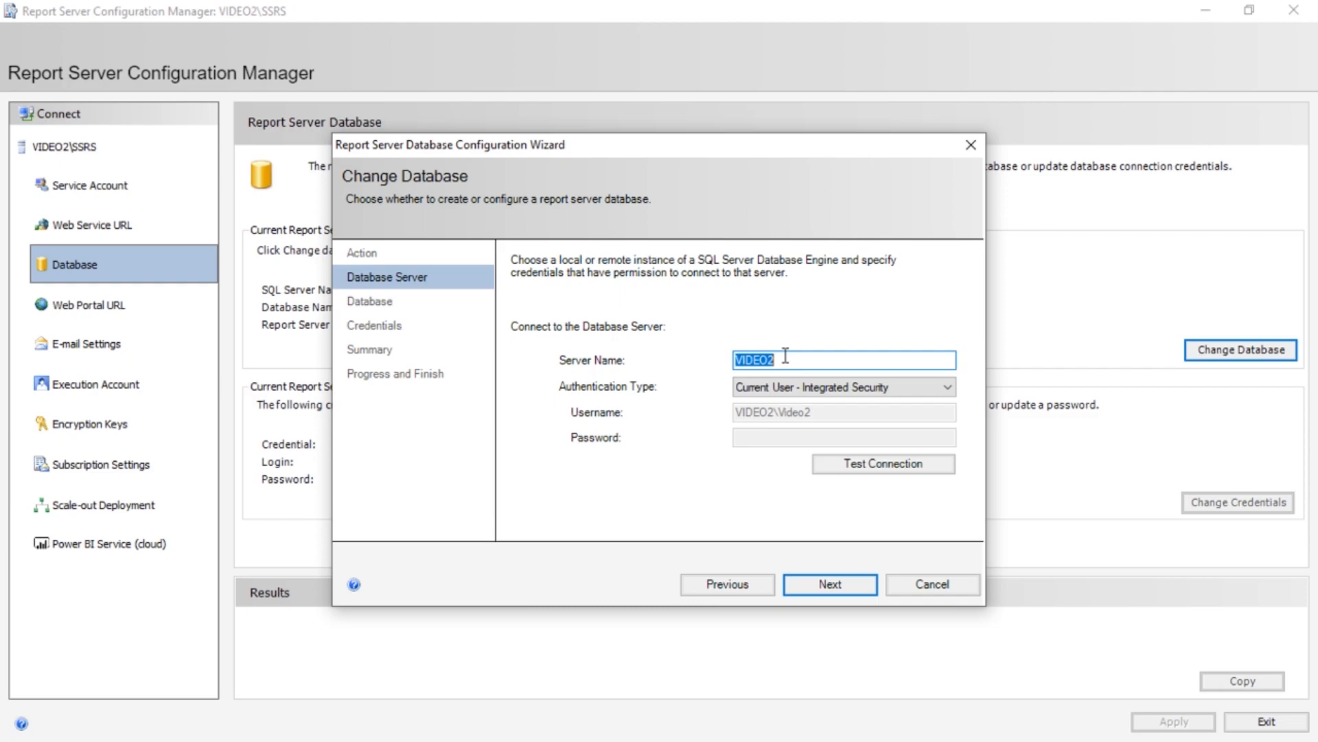
# - Test the connection to database server VIDEO2 with Current User - Integrated Security and accept these connection settings
pyautogui.click(883, 470)
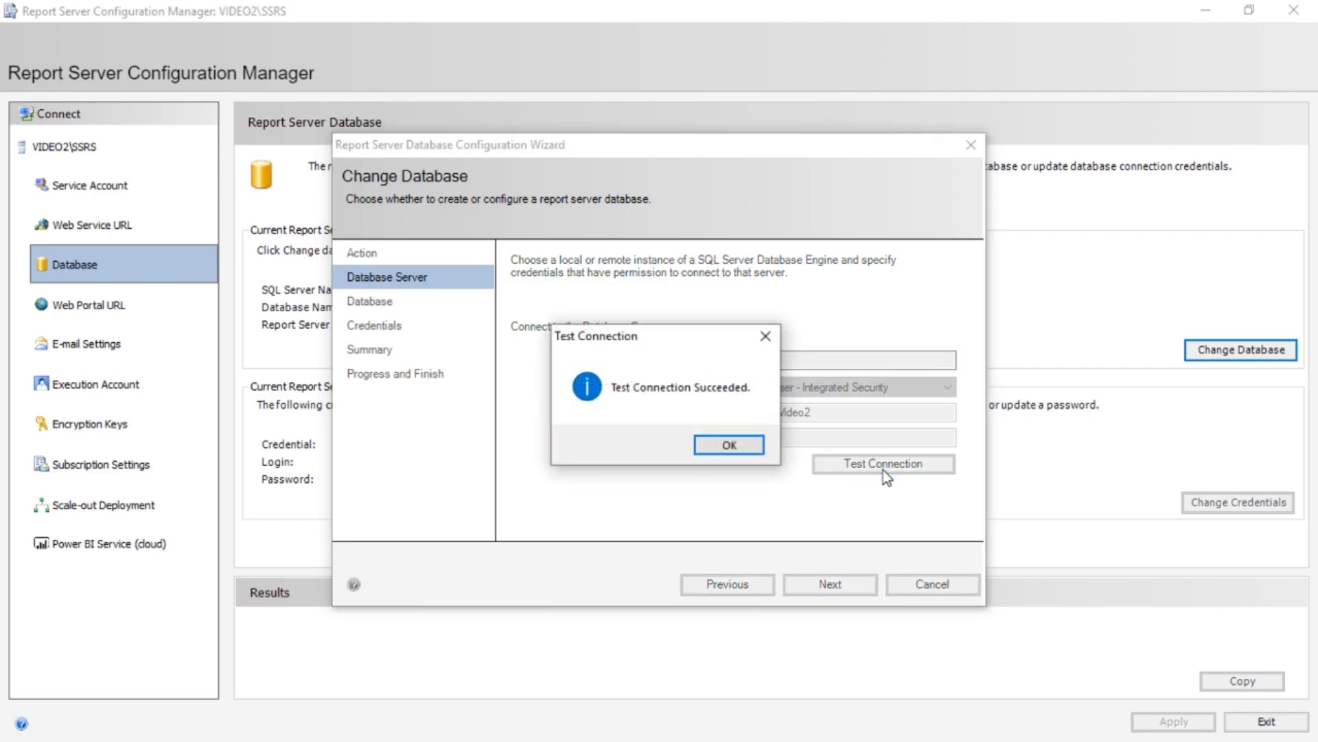
pyautogui.click(727, 445)
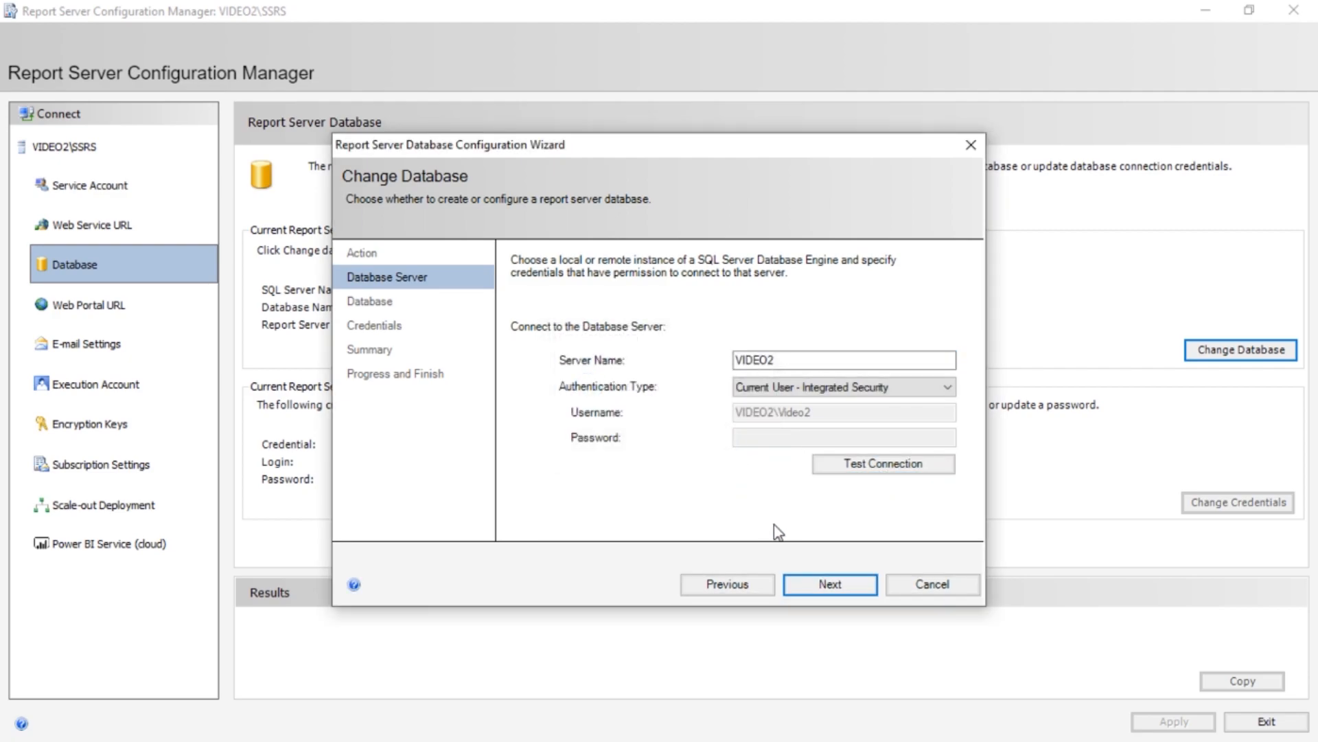
pyautogui.click(863, 592)
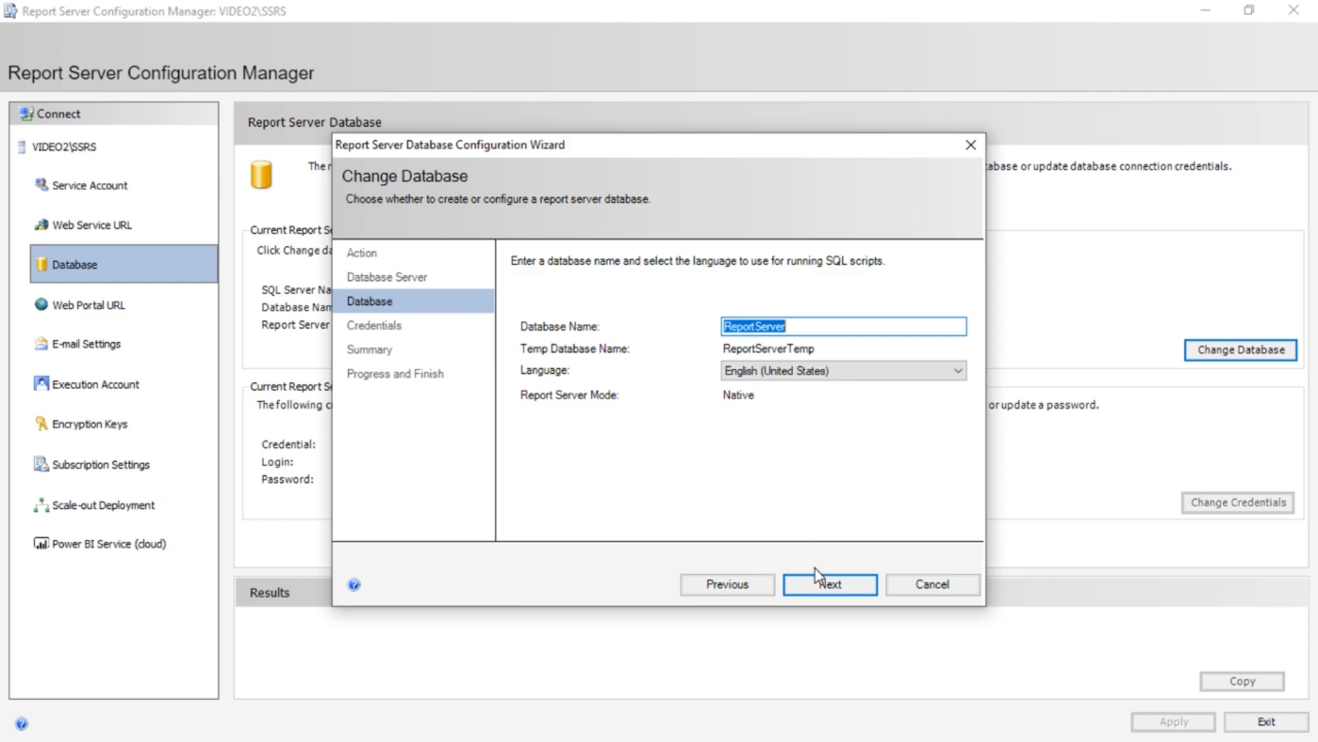
# - Create the report server database ReportServer with language English (United States) and Service Credentials, and finish the database wizard
pyautogui.click(817, 591)
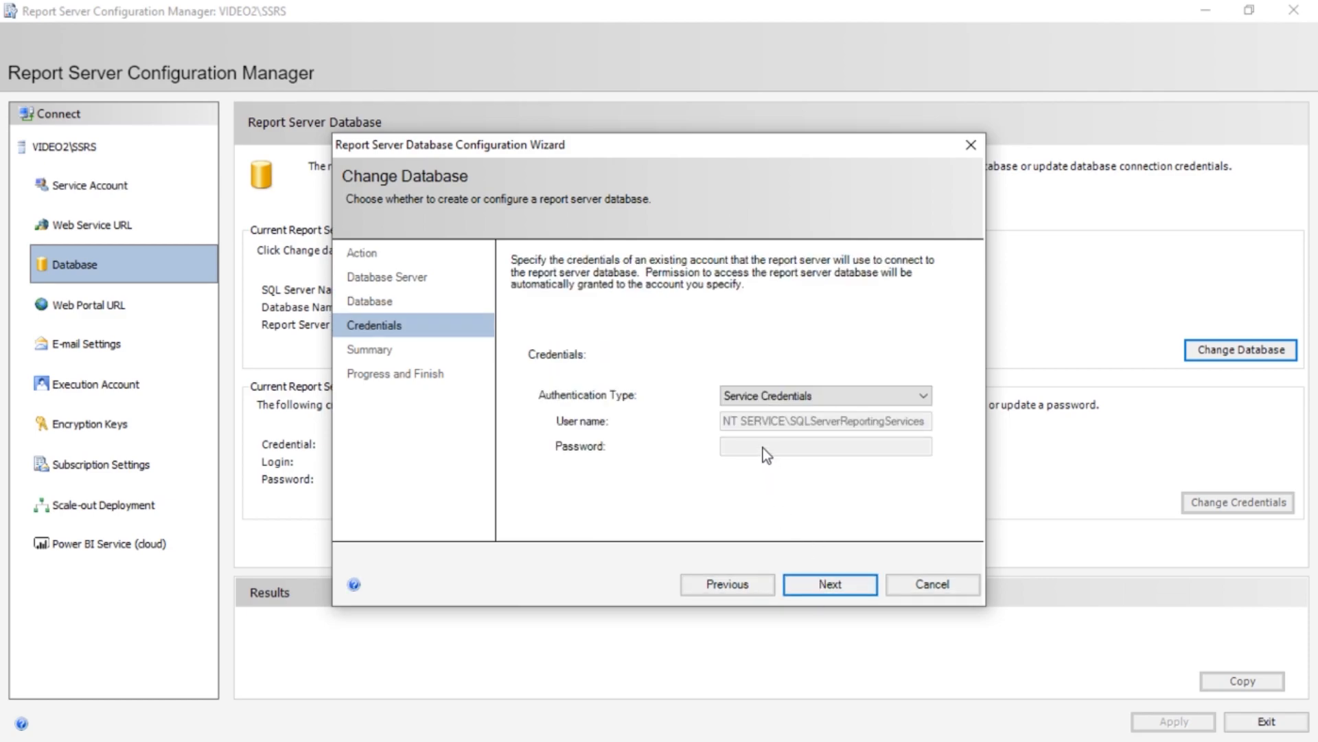
pyautogui.click(814, 580)
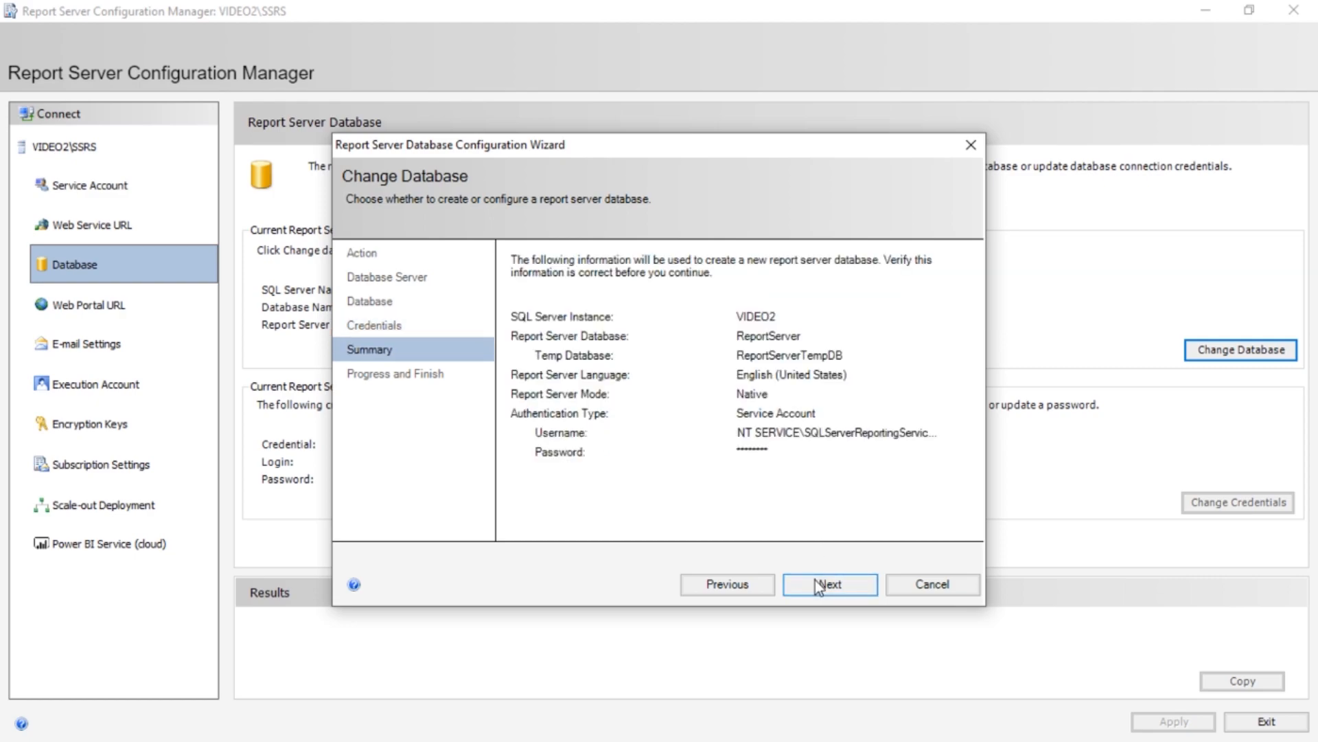
pyautogui.click(815, 580)
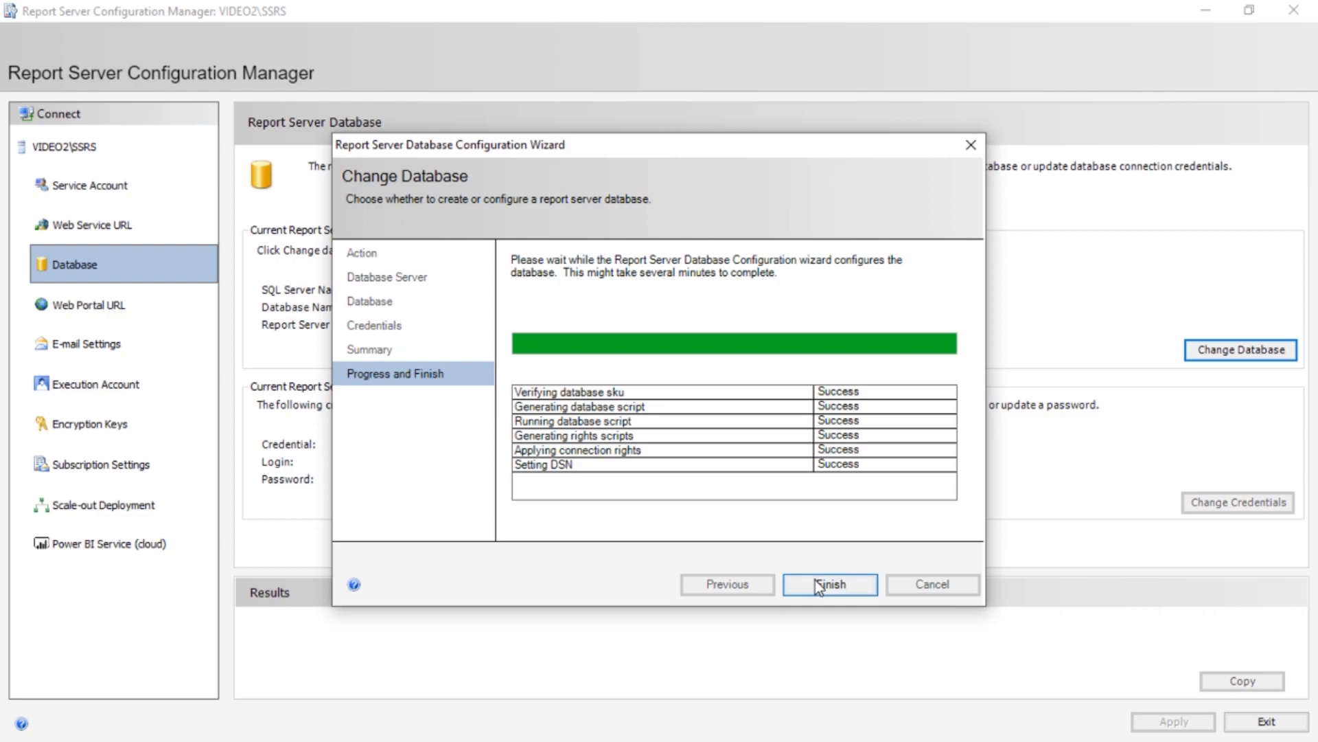
pyautogui.click(815, 583)
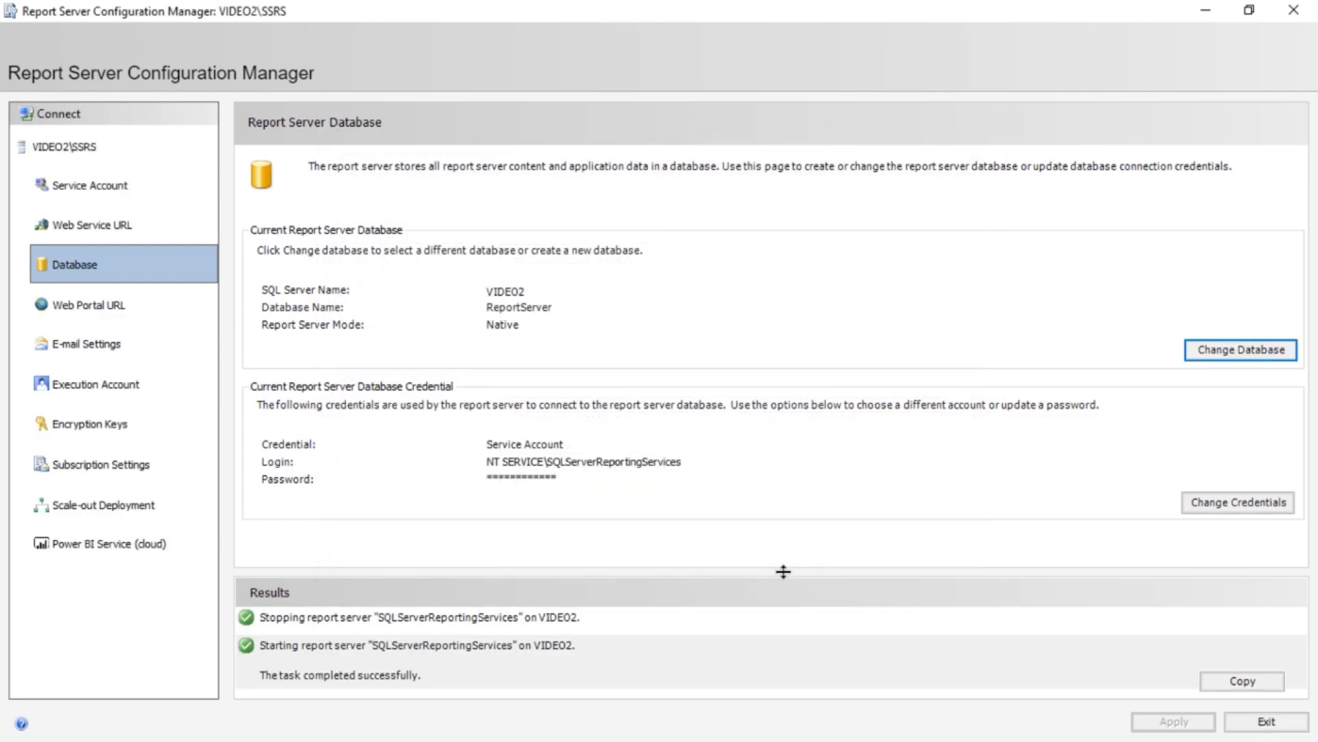
# - Apply the default Web Portal URL with virtual directory Reports, and view the execution account settings
pyautogui.click(145, 321)
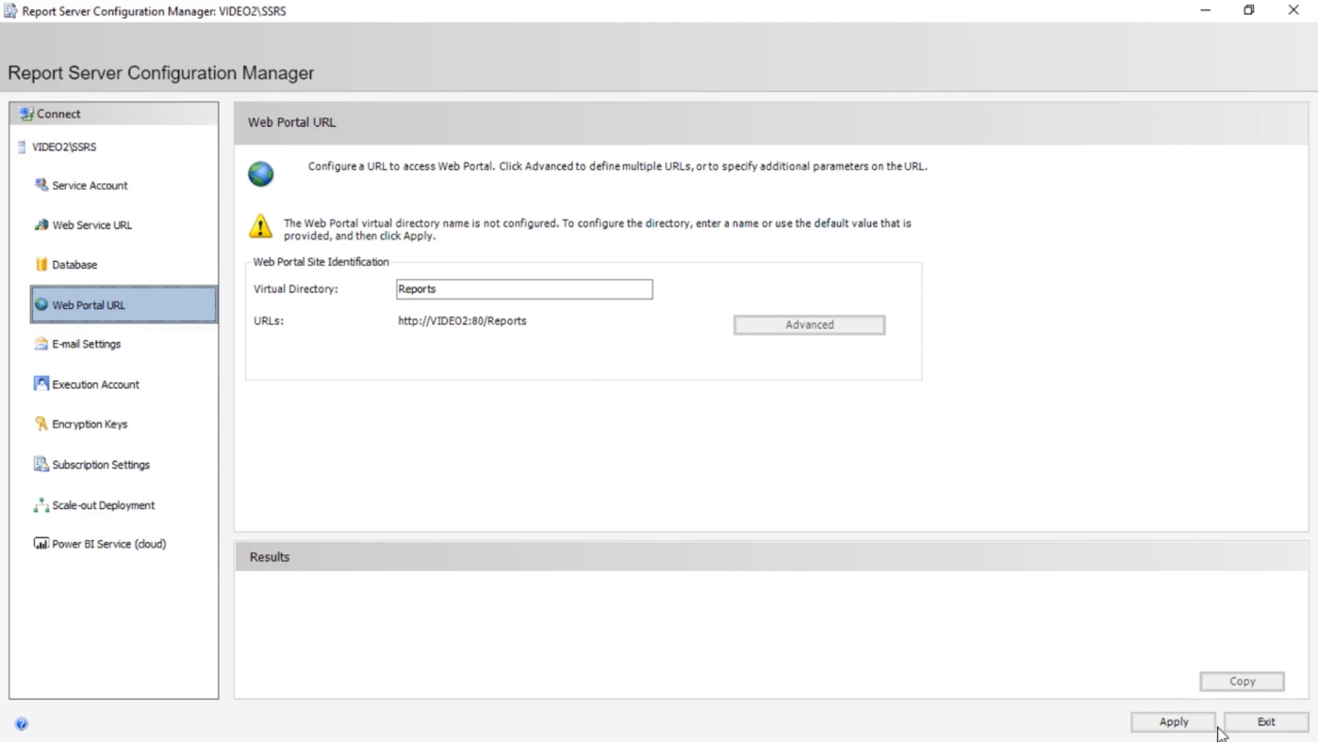
pyautogui.click(1151, 725)
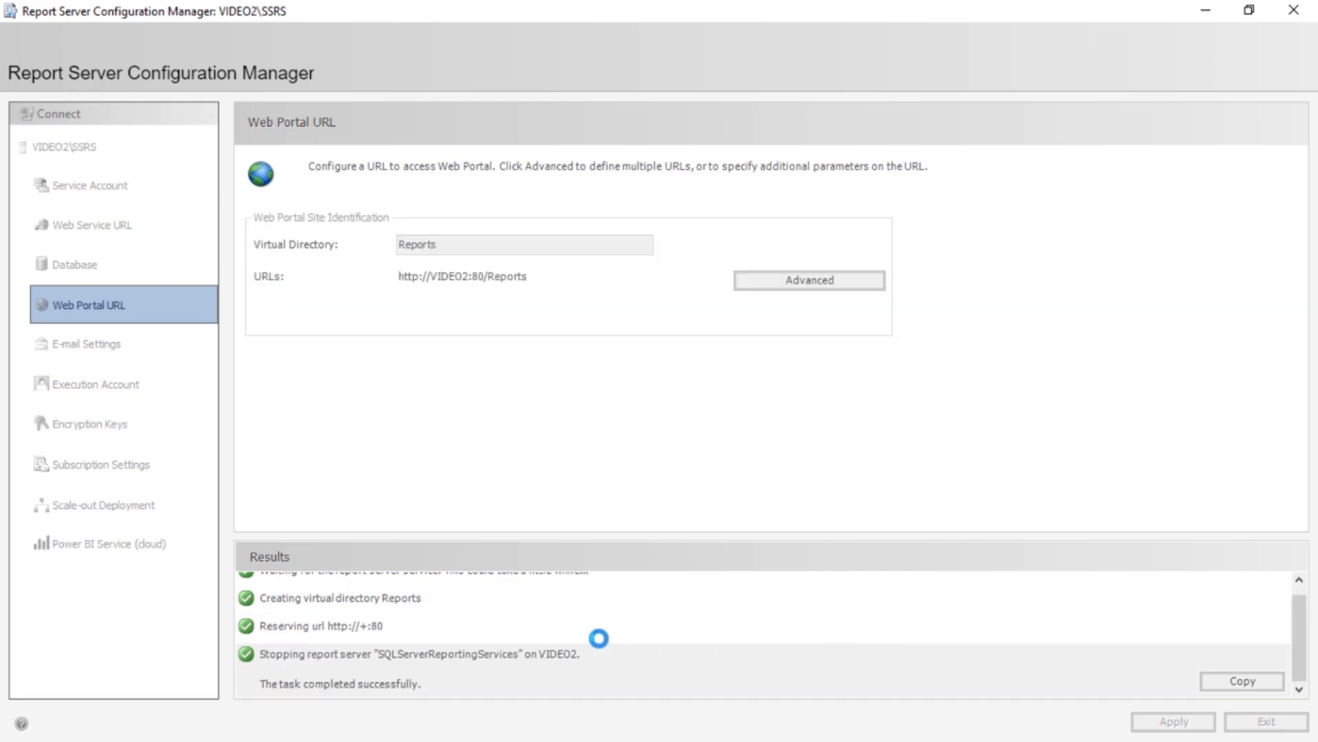
pyautogui.click(109, 350)
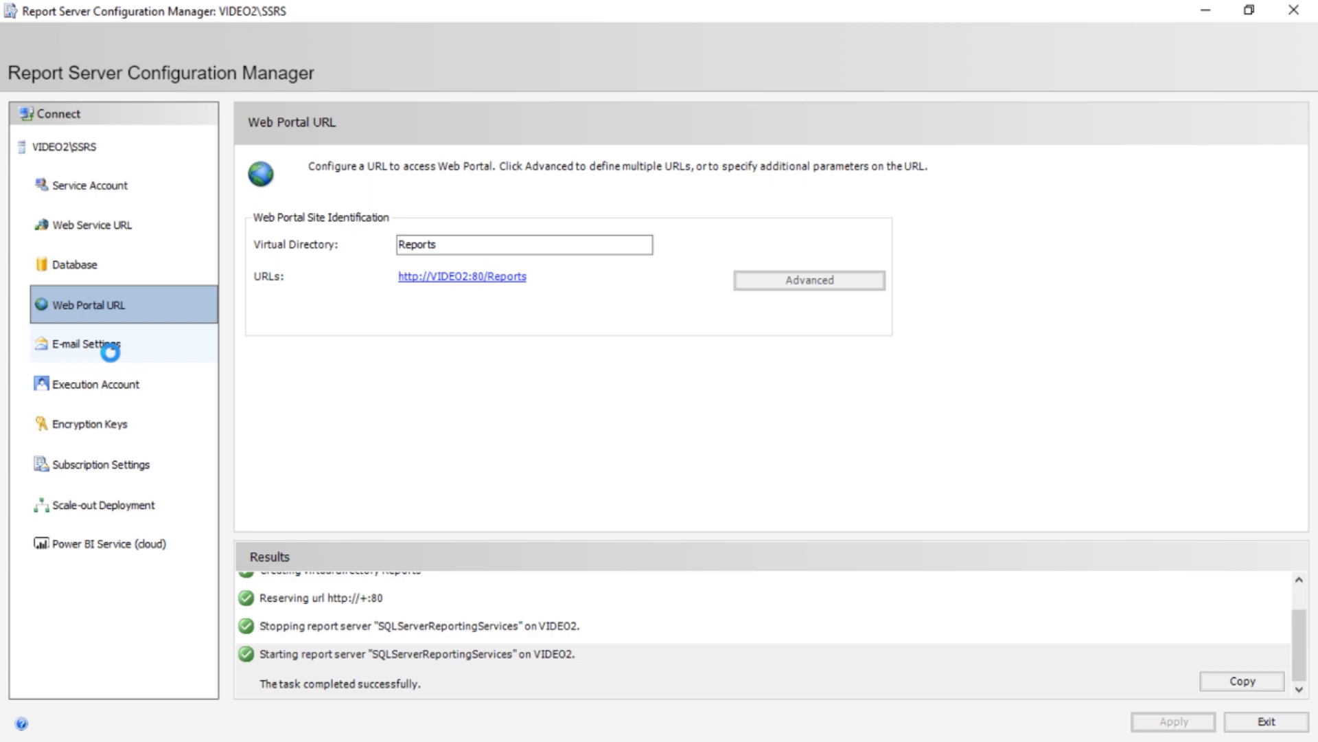
pyautogui.click(92, 394)
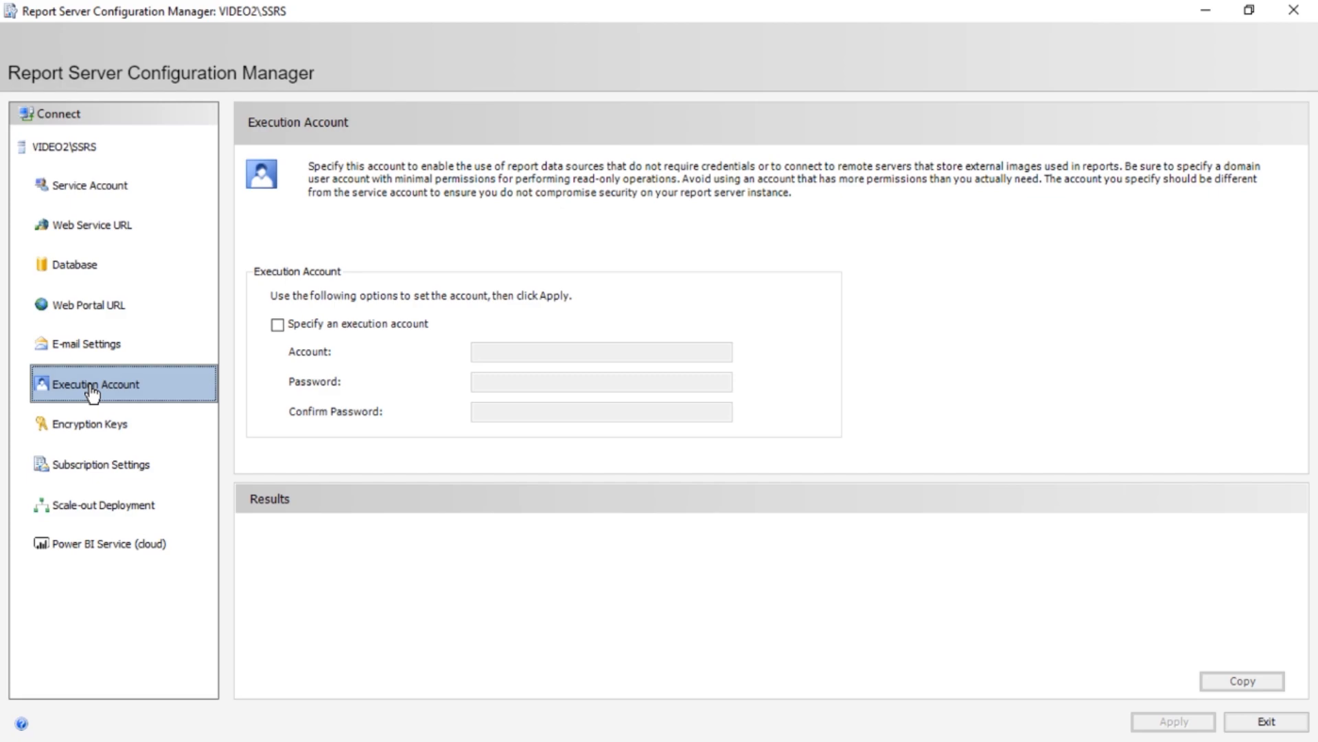
# - Start an encryption key backup and set its file to ReportServerKey.snk in Documents, replacing the existing file
pyautogui.click(85, 438)
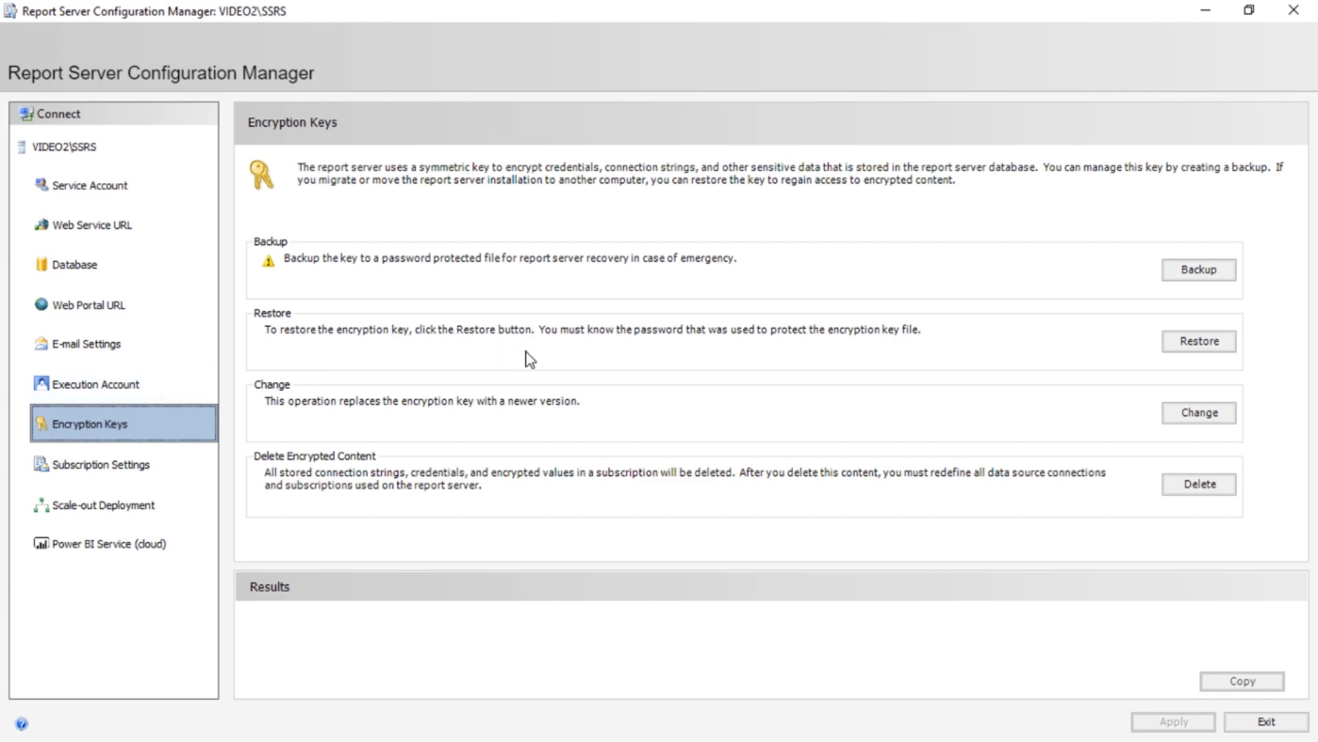
pyautogui.click(1173, 271)
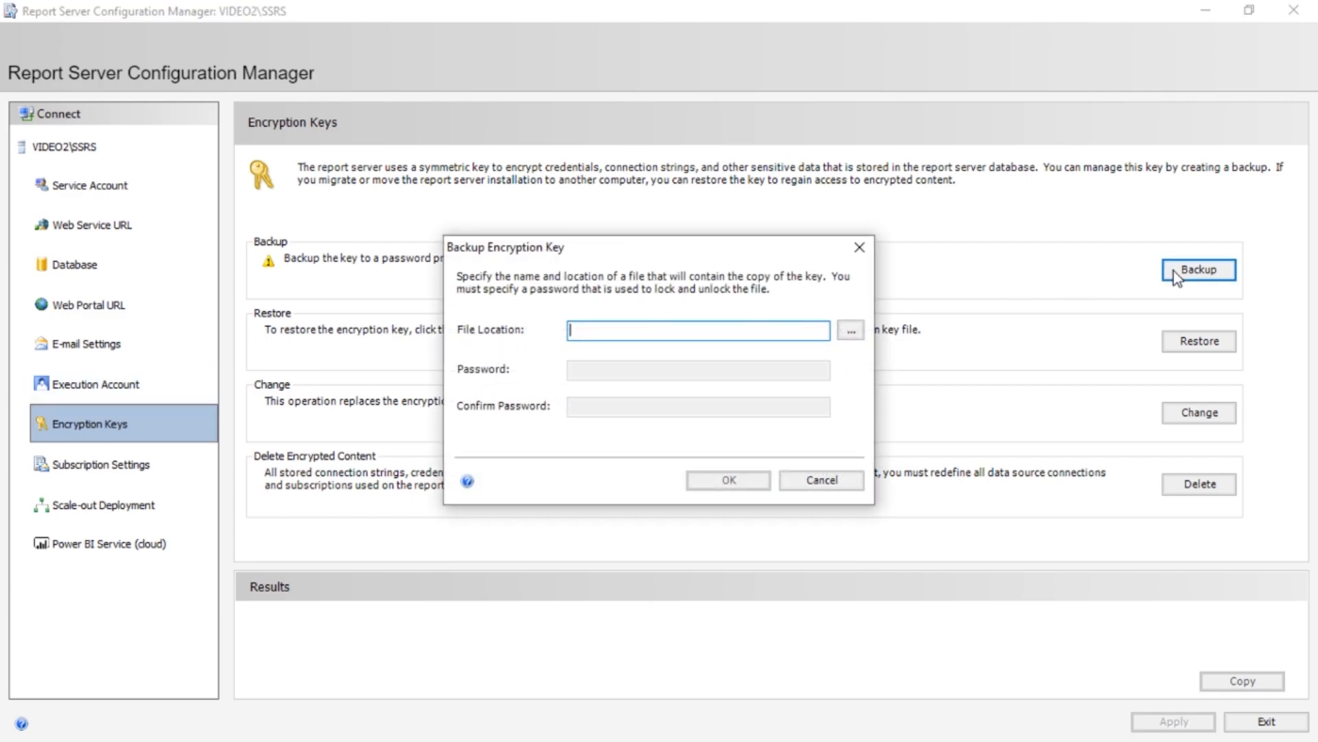
pyautogui.click(852, 332)
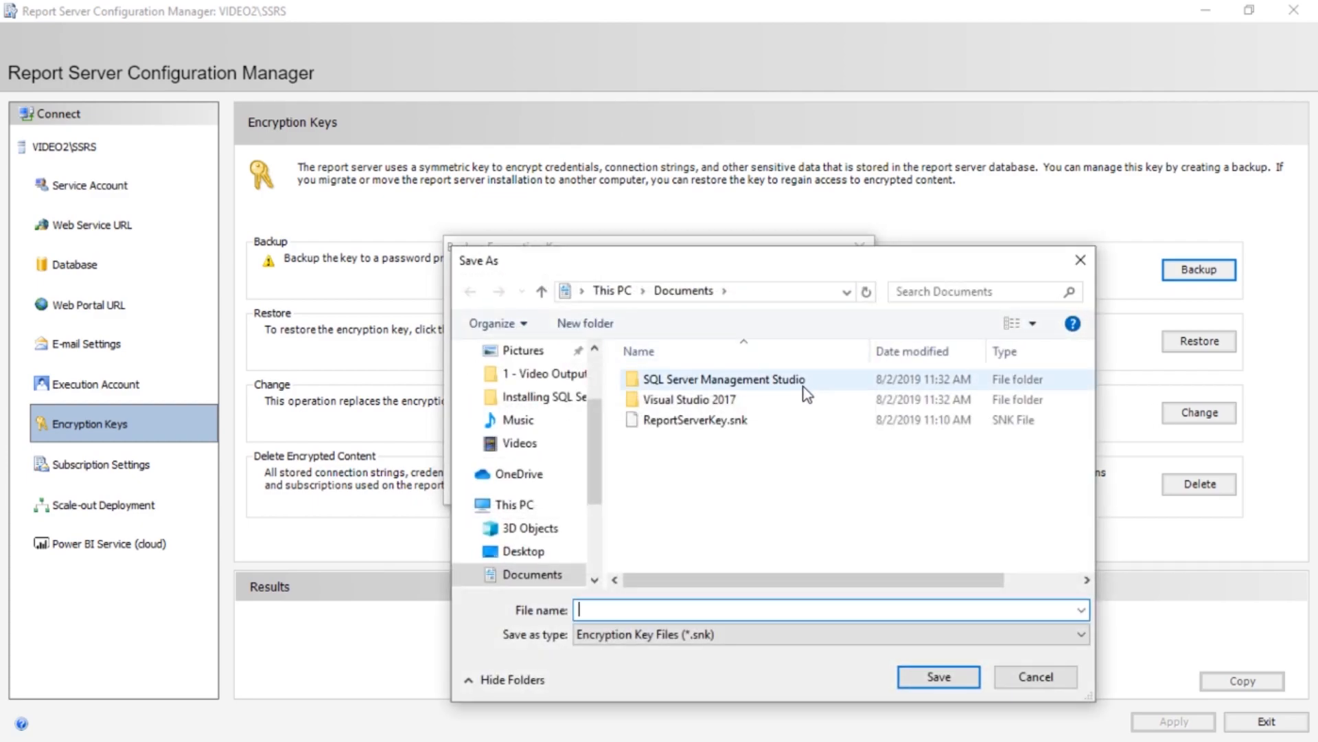
pyautogui.click(730, 421)
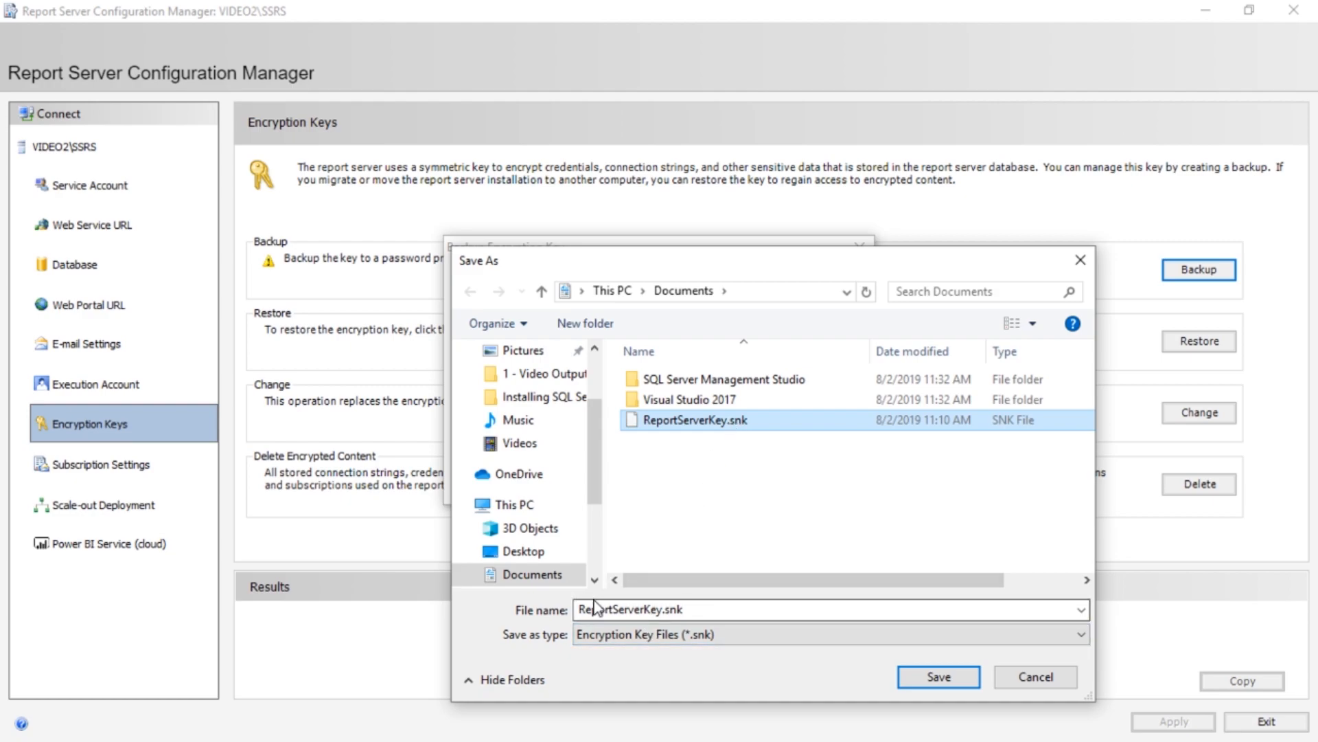
pyautogui.click(934, 677)
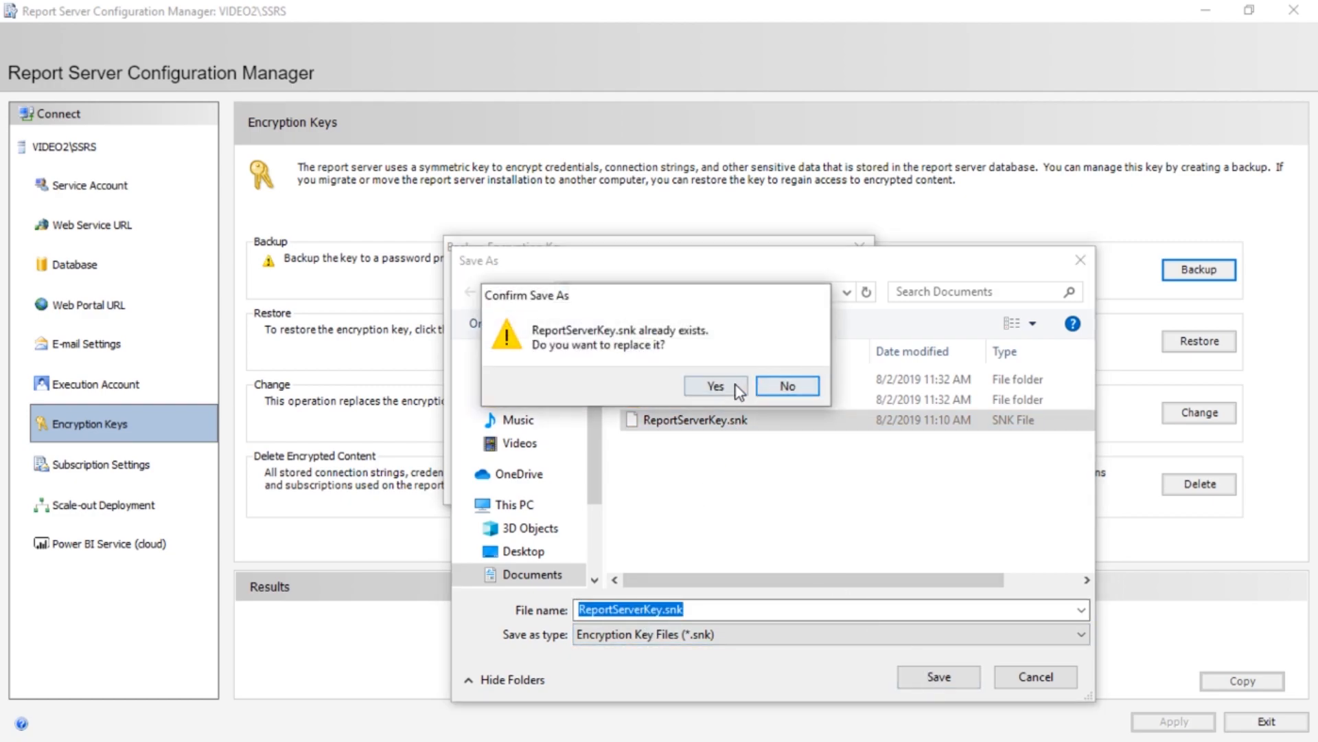
pyautogui.click(715, 387)
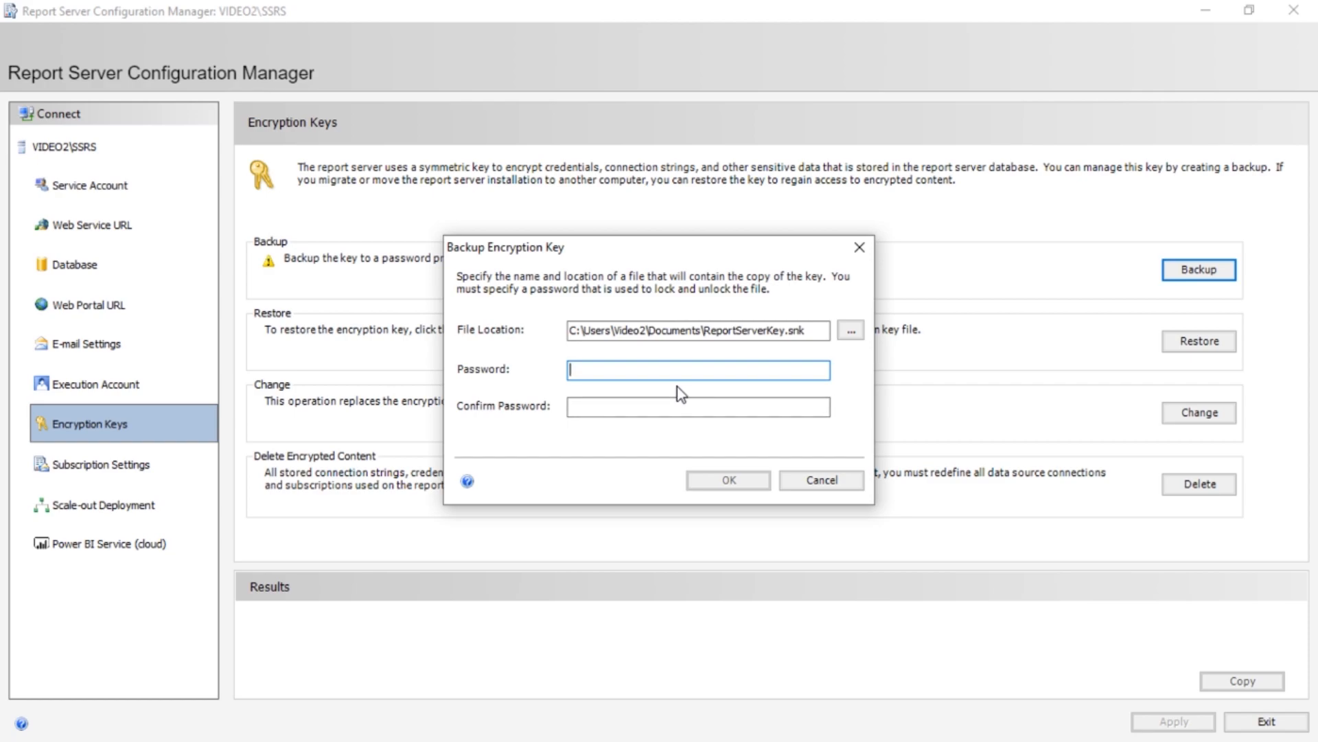
# - Enter and confirm the password protecting the key file and create the encryption key backup
pyautogui.write('***********')
pyautogui.press('Tab')
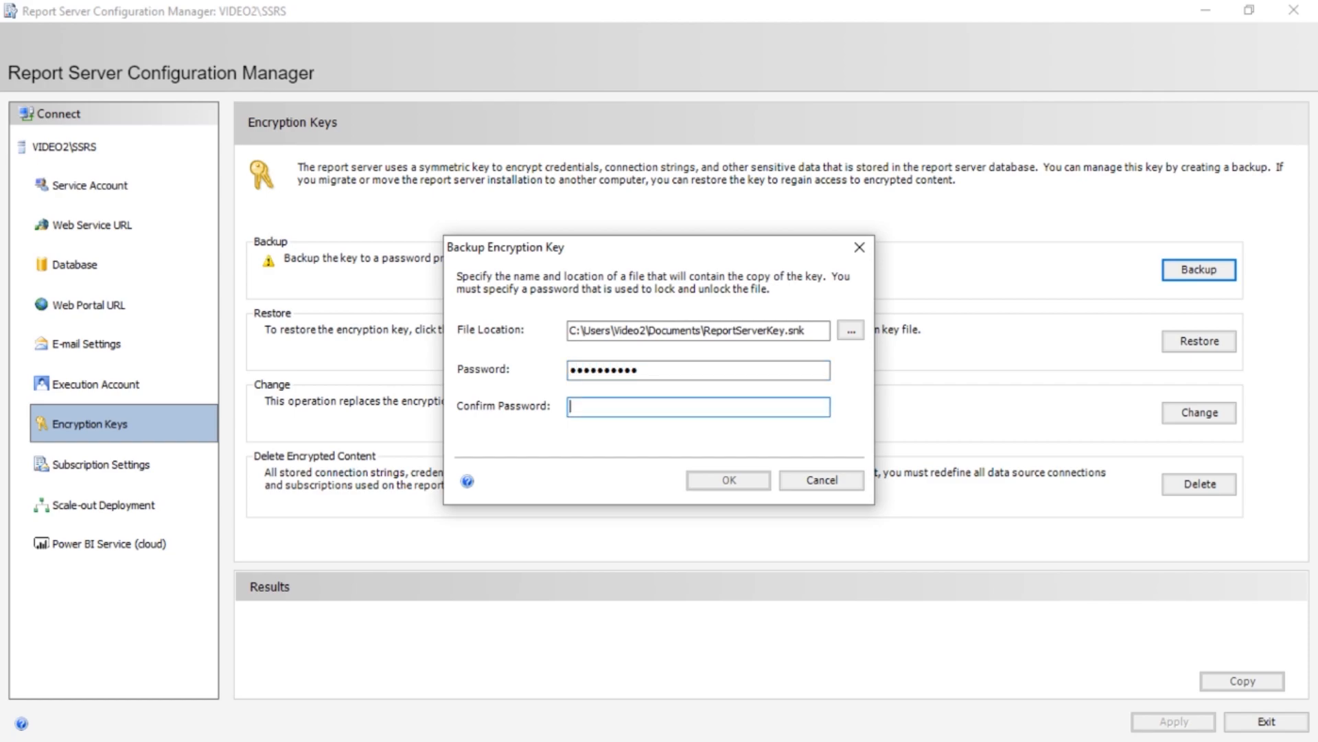
pyautogui.write('***********')
pyautogui.click(733, 483)
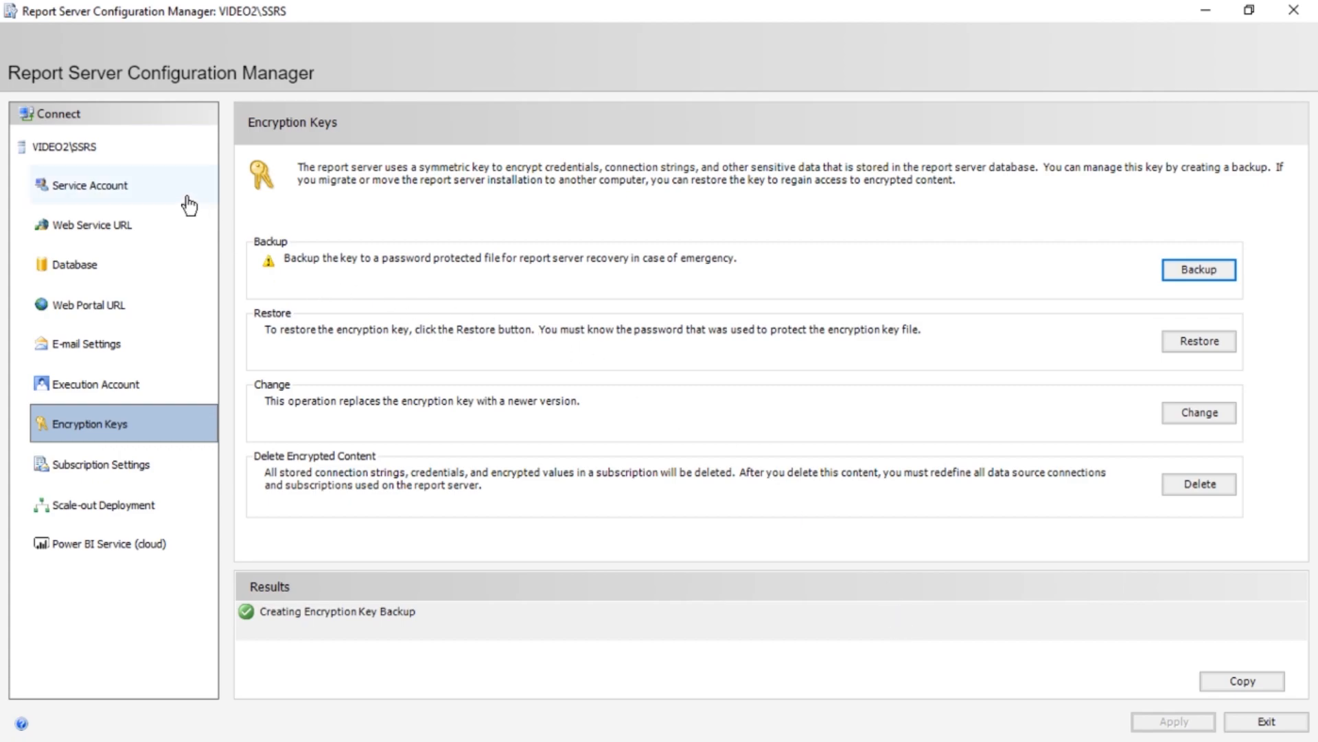
# - Check the report server status of VIDEO2\SSRS, and exit the configuration tool to switch to Chrome
pyautogui.click(127, 164)
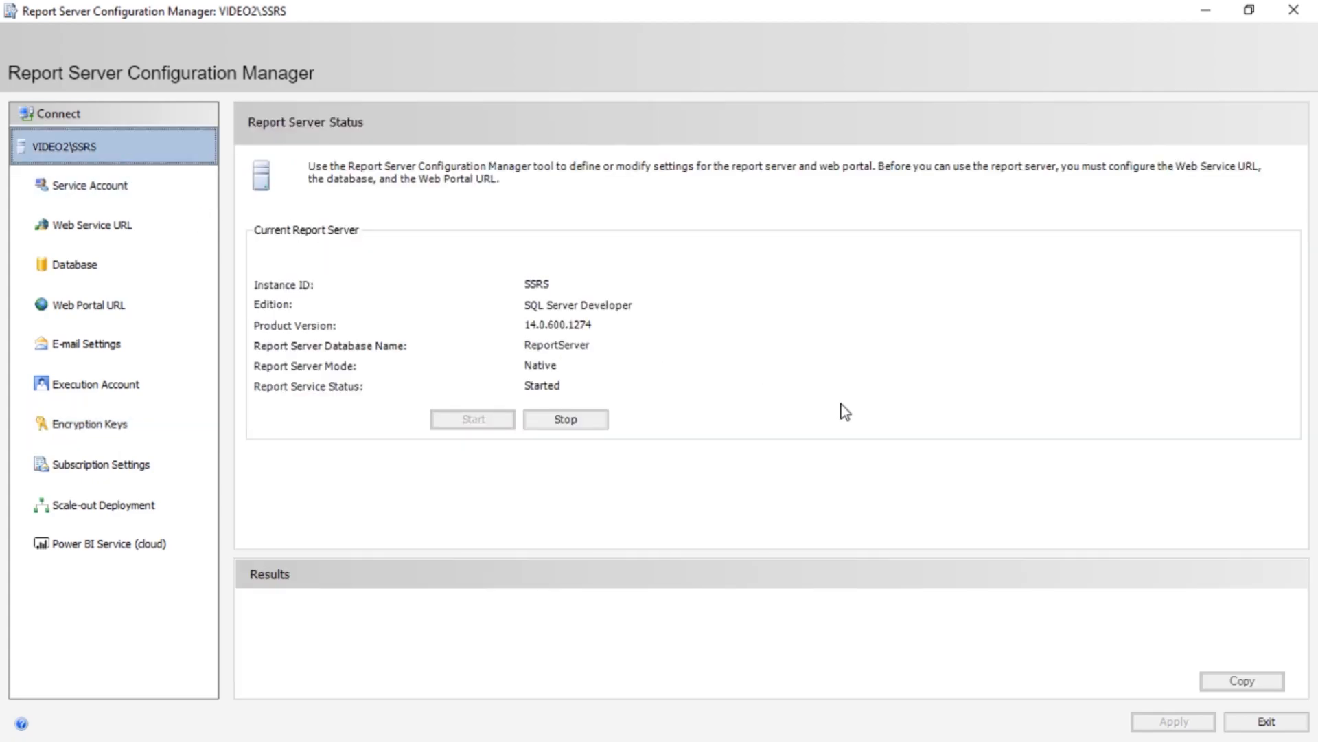
pyautogui.click(1266, 723)
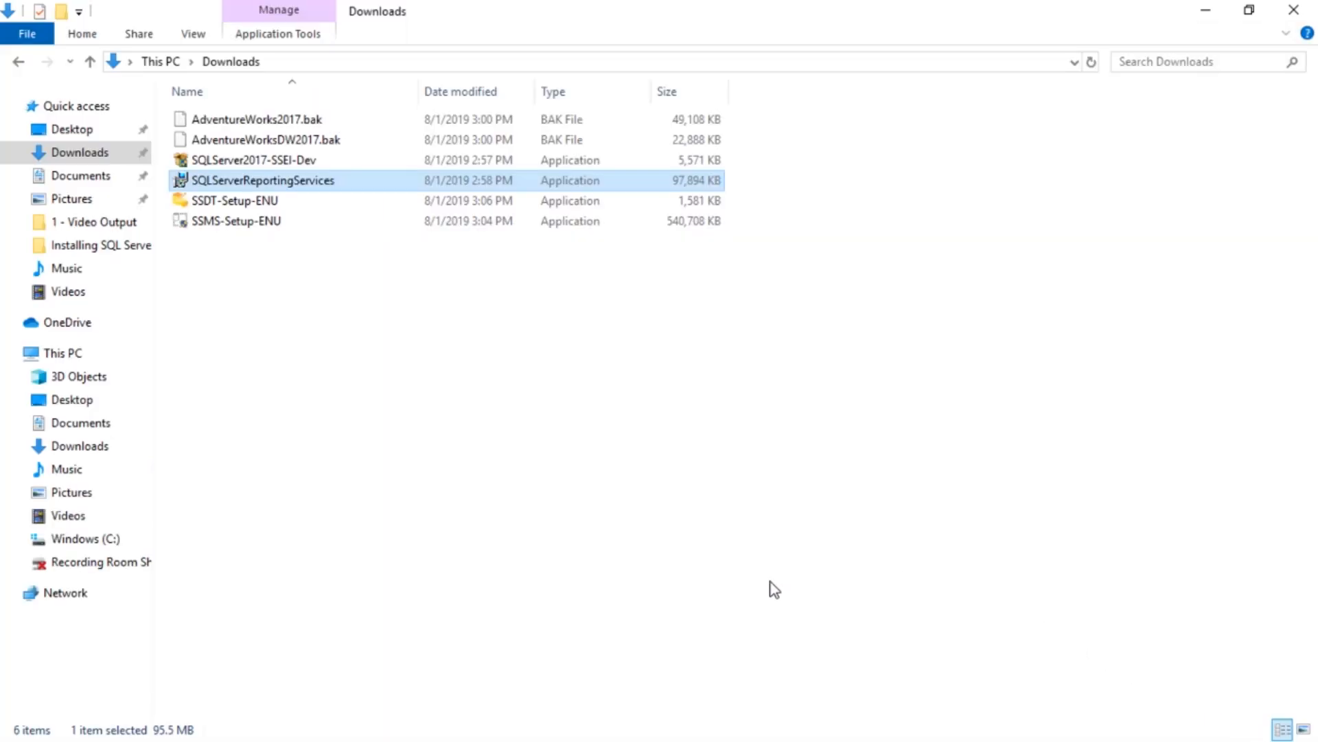
pyautogui.click(1031, 739)
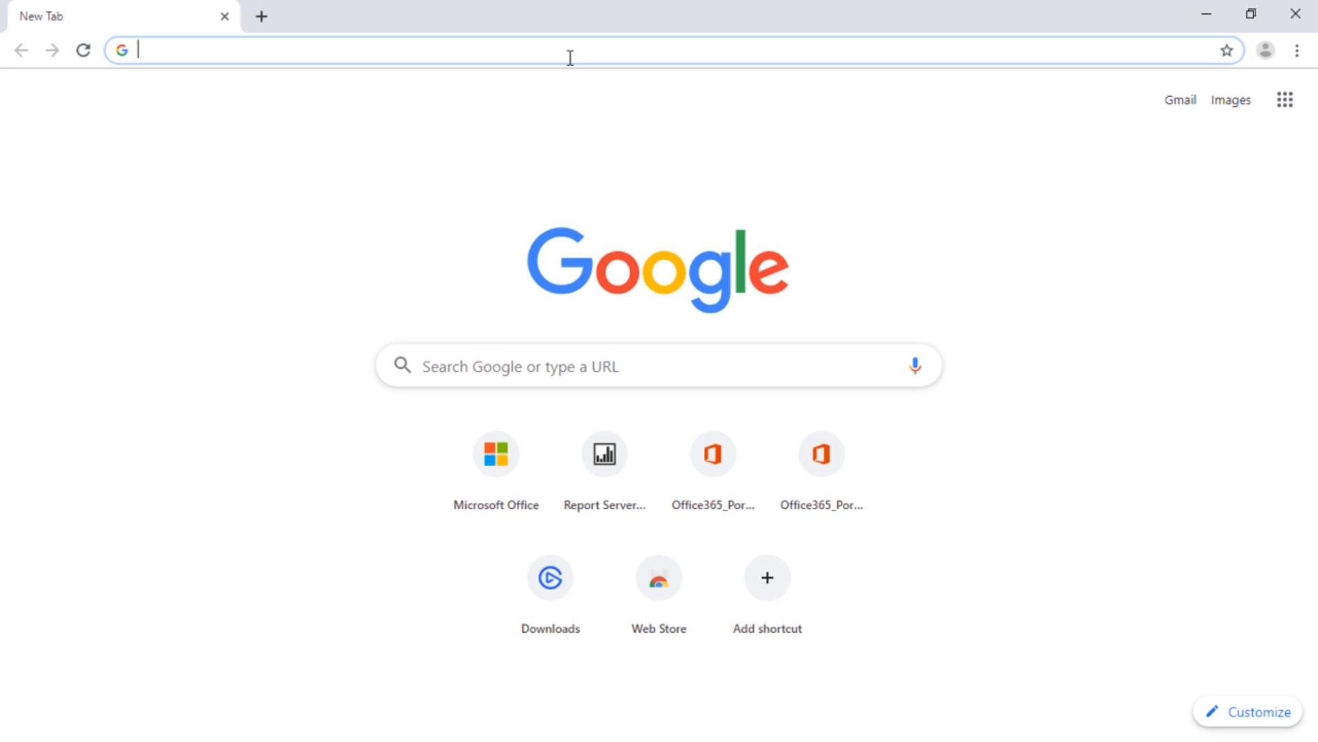
# - Try to open the report server web portal at the address video2\reports
pyautogui.write('video2')
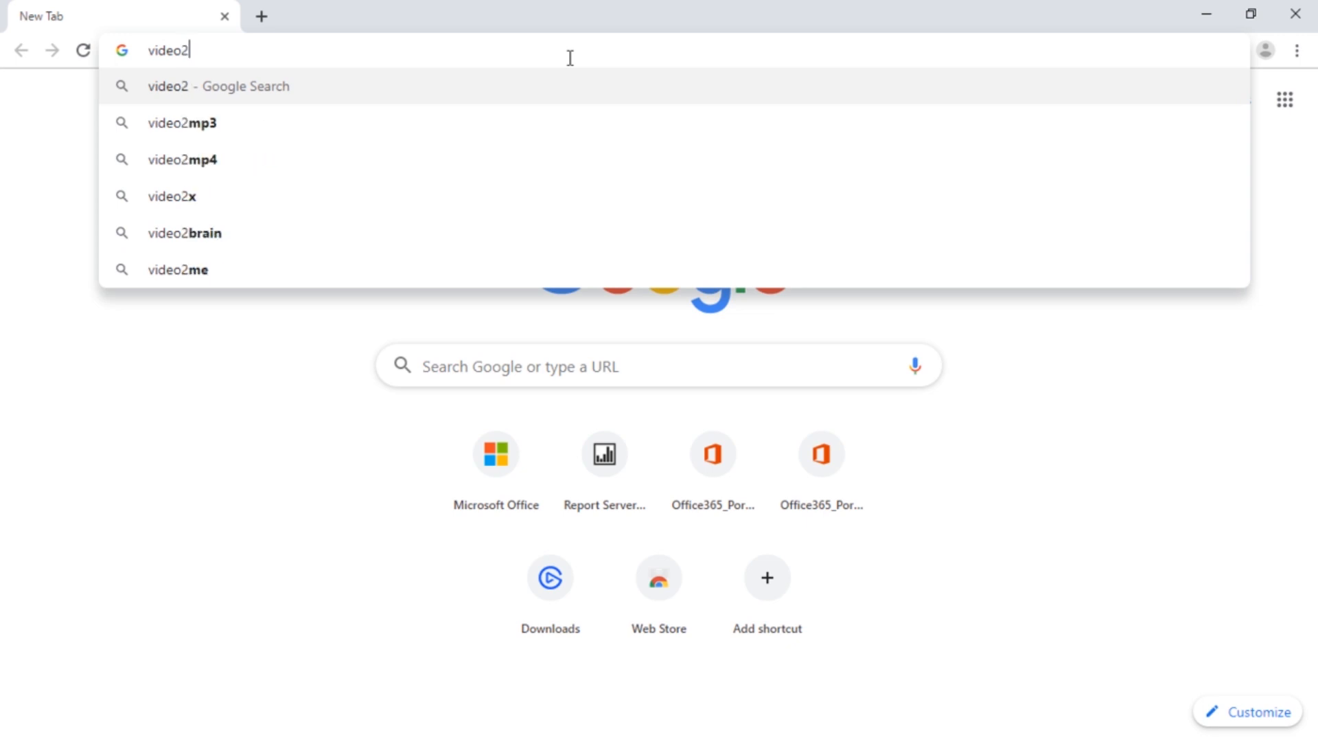
pyautogui.write('\\reports')
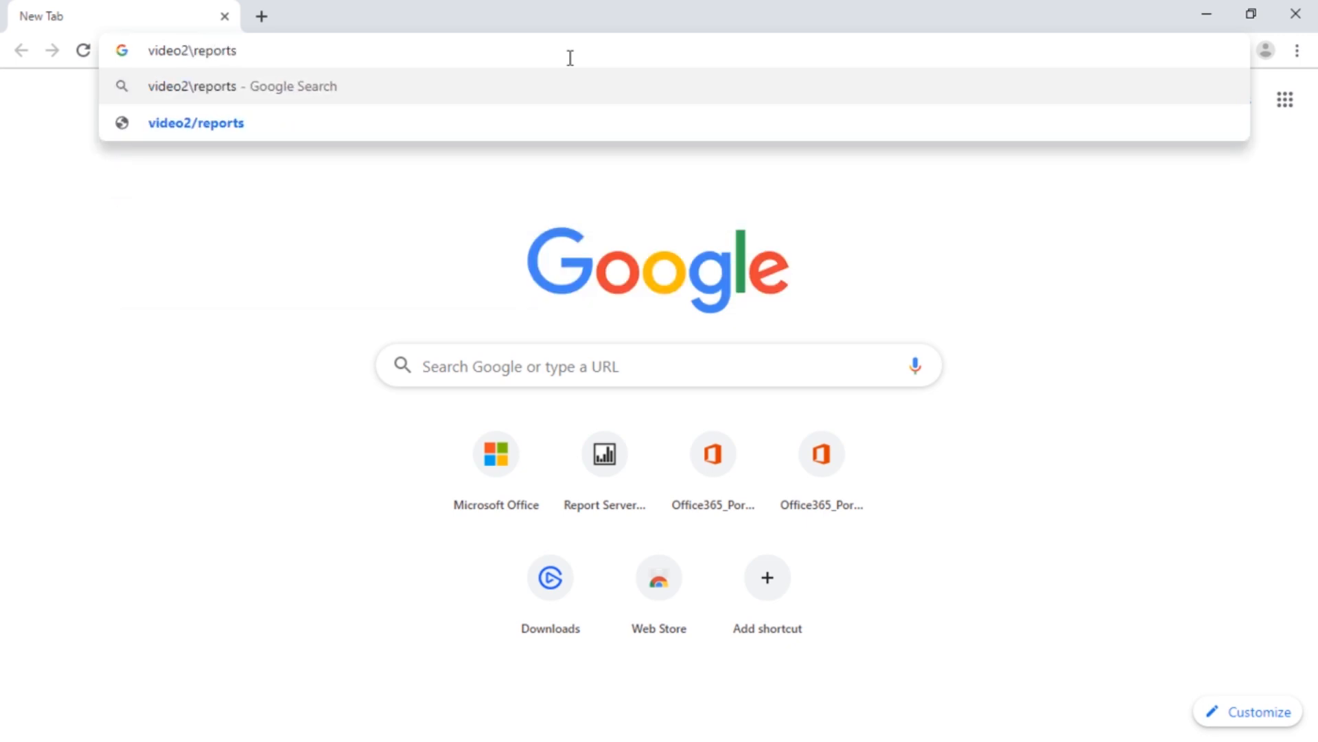
pyautogui.press('Return')
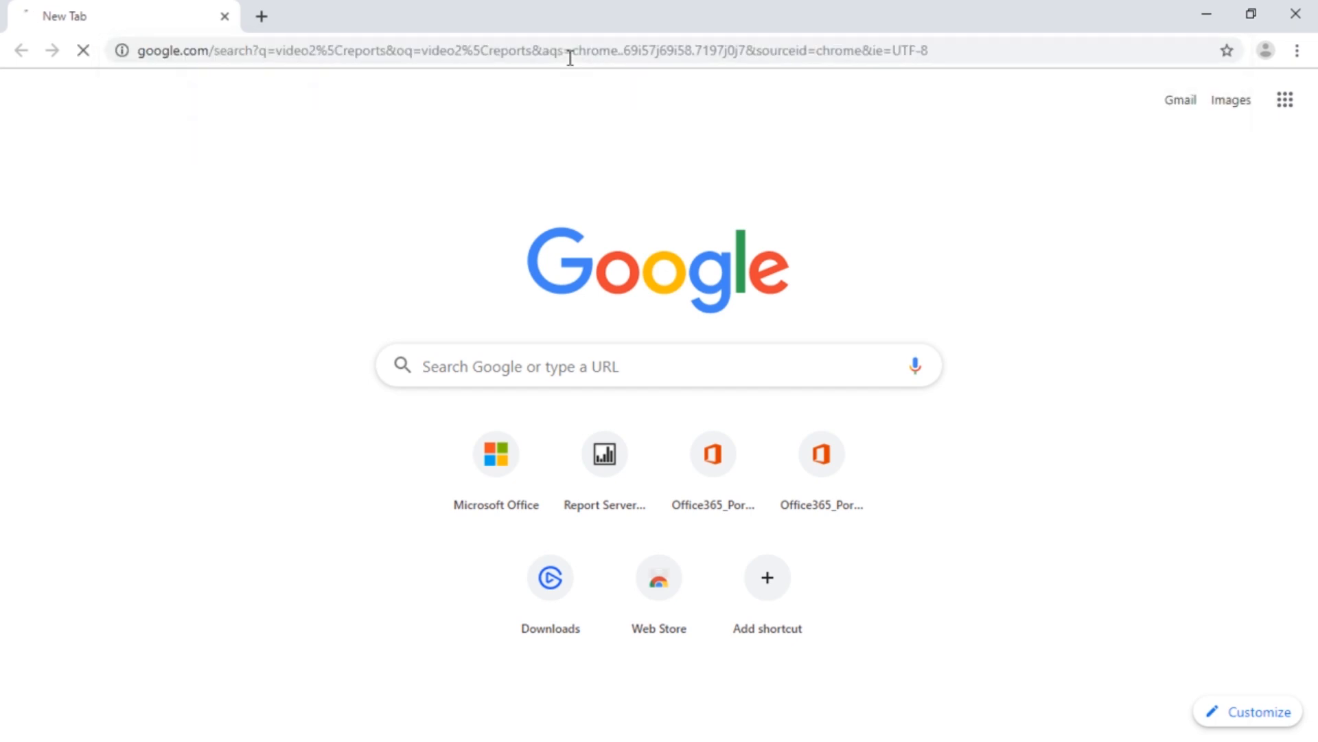
# - Open the Reporting Services web portal at localhost\reports and highlight the host name in its address
pyautogui.click(569, 57)
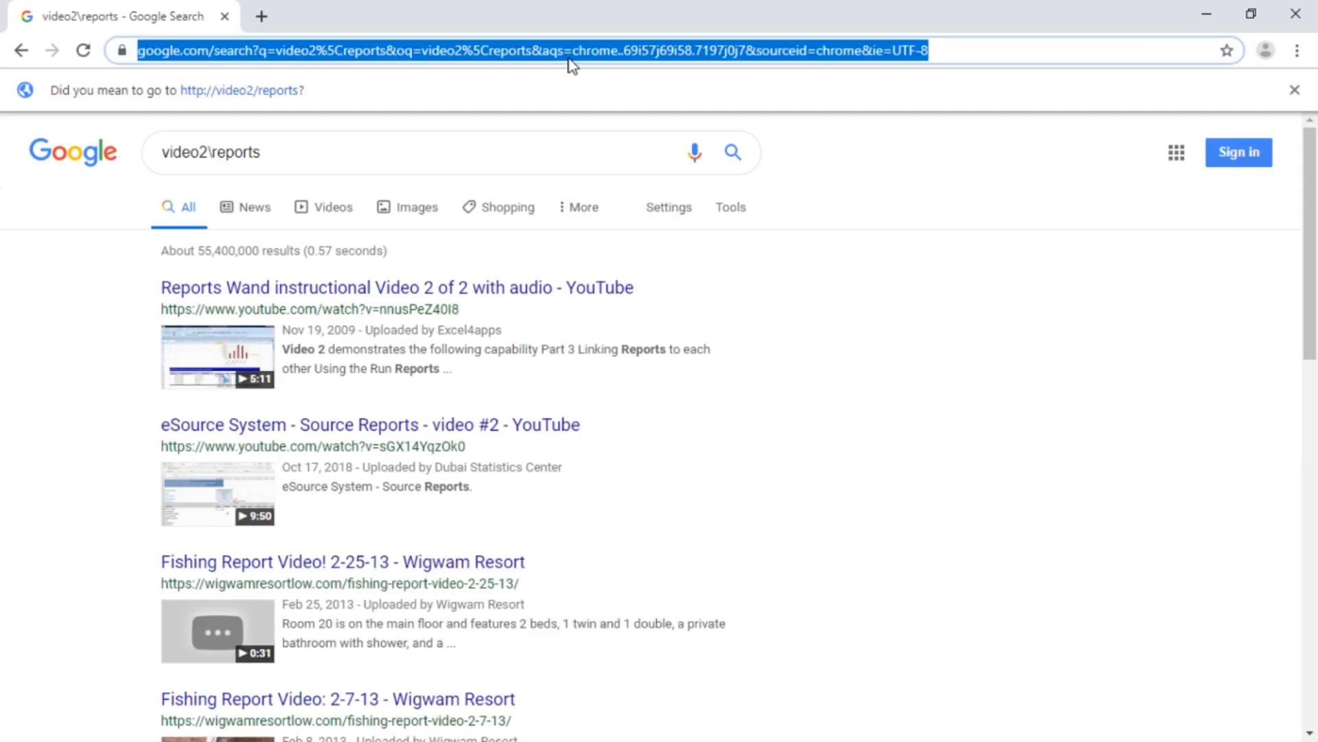
pyautogui.write('localhos')
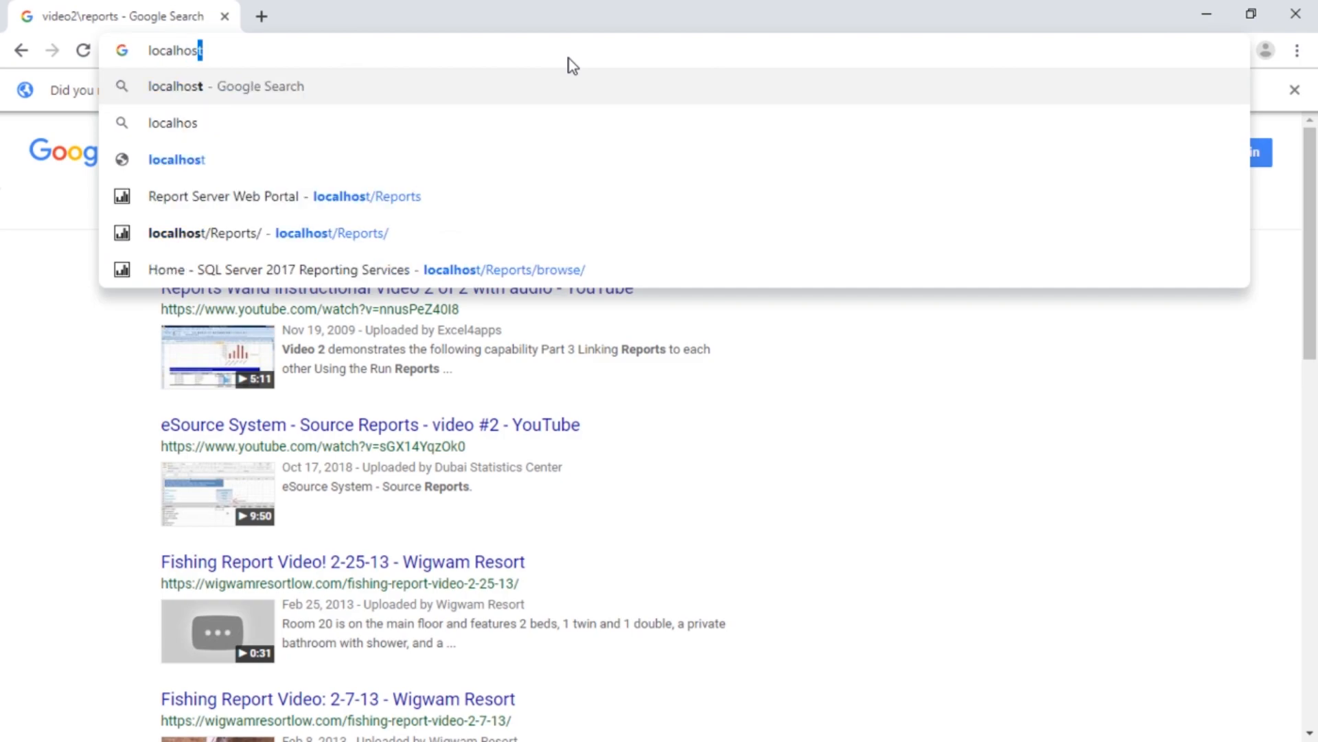
pyautogui.write('t\\report')
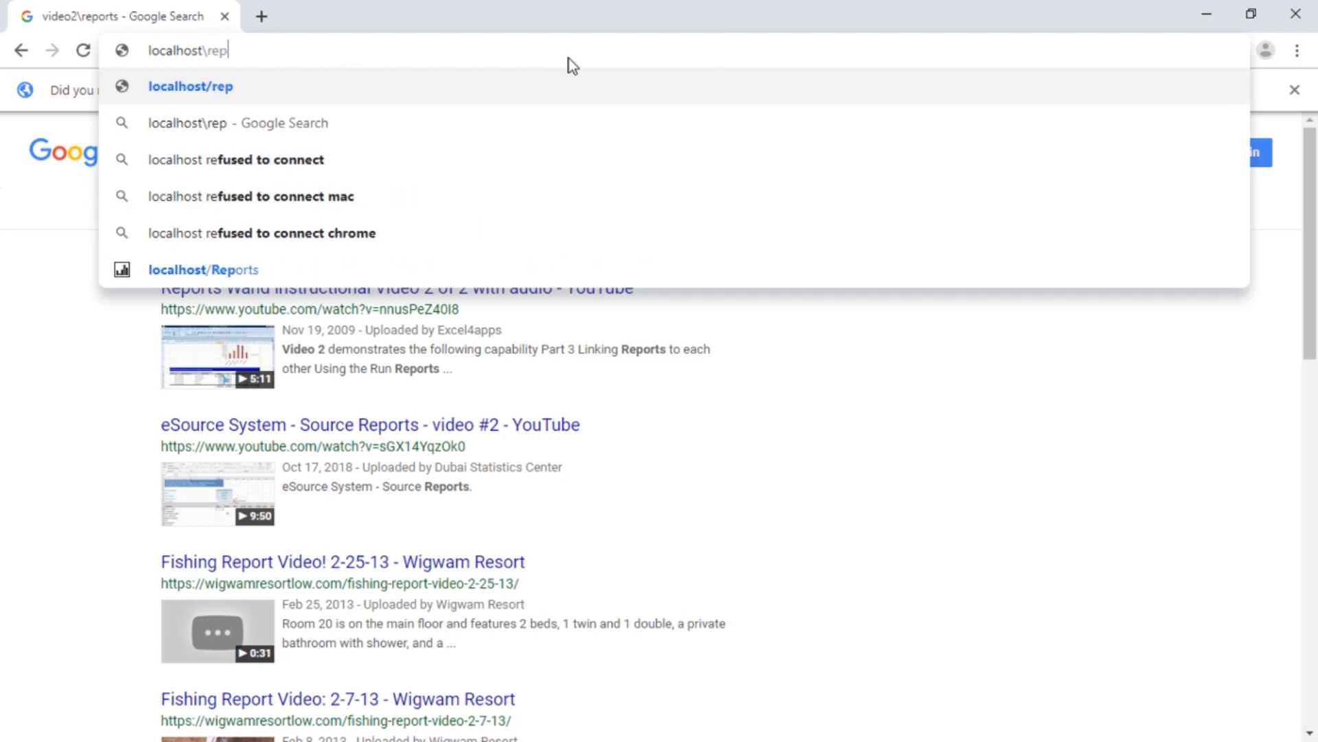
pyautogui.write('s')
pyautogui.press('Return')
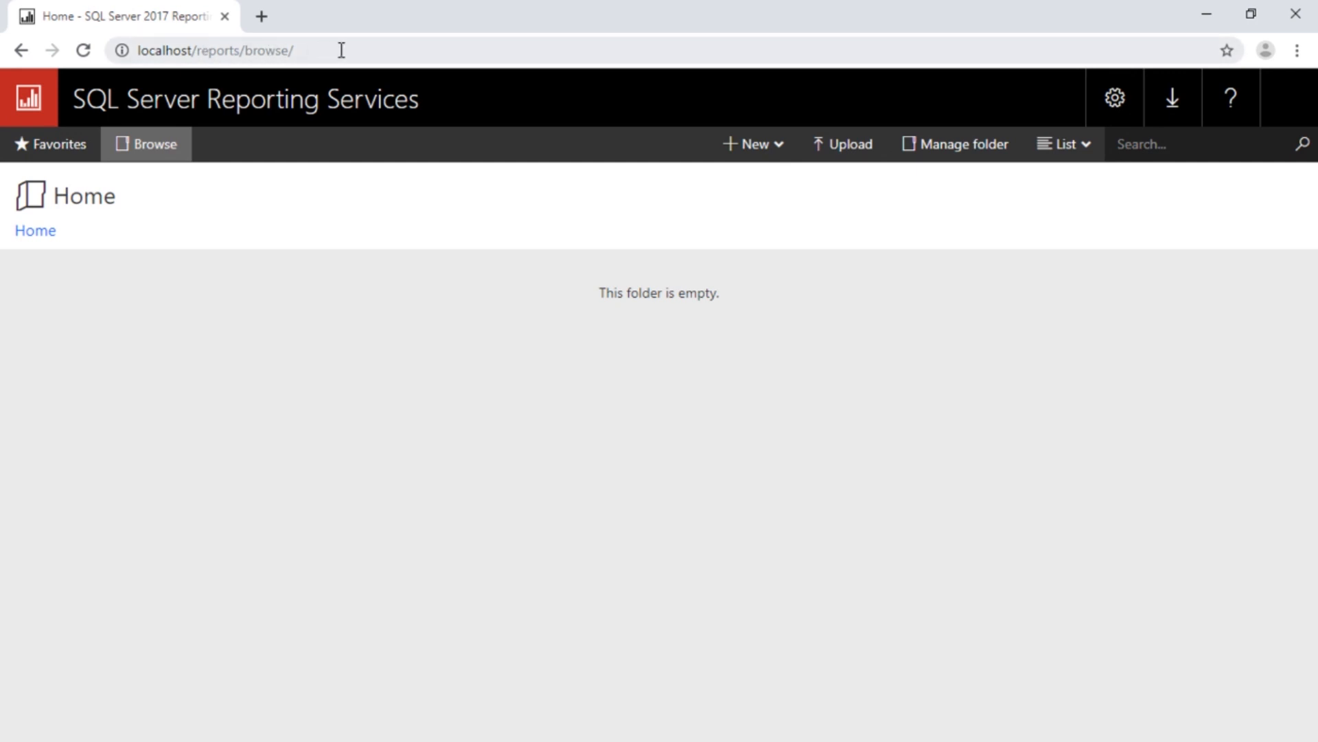
pyautogui.moveTo(188, 53); pyautogui.dragTo(90, 50)
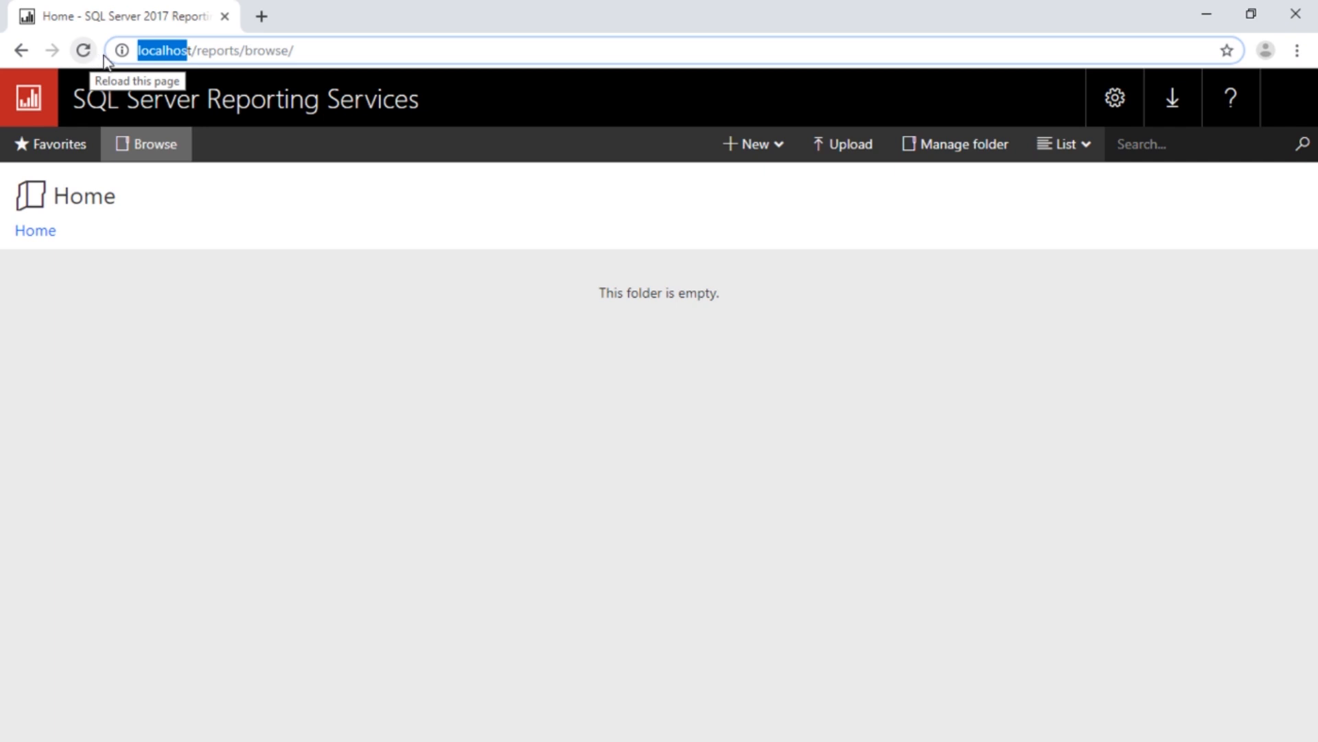